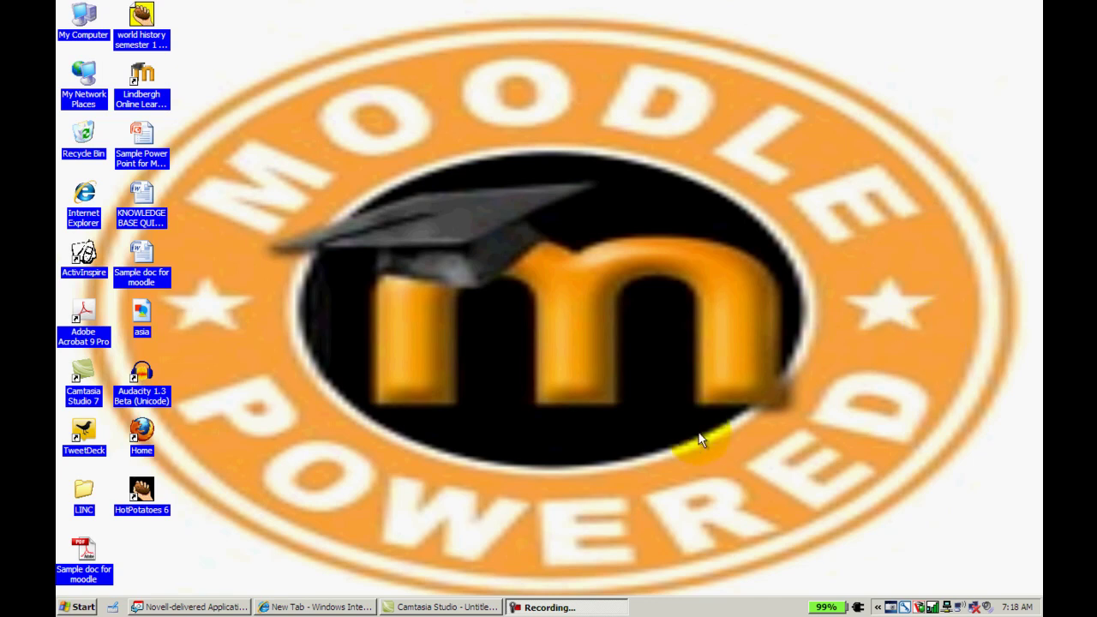
# Search Google for 'hot potatoes' in Internet Explorer.
pyautogui.click(341, 606)
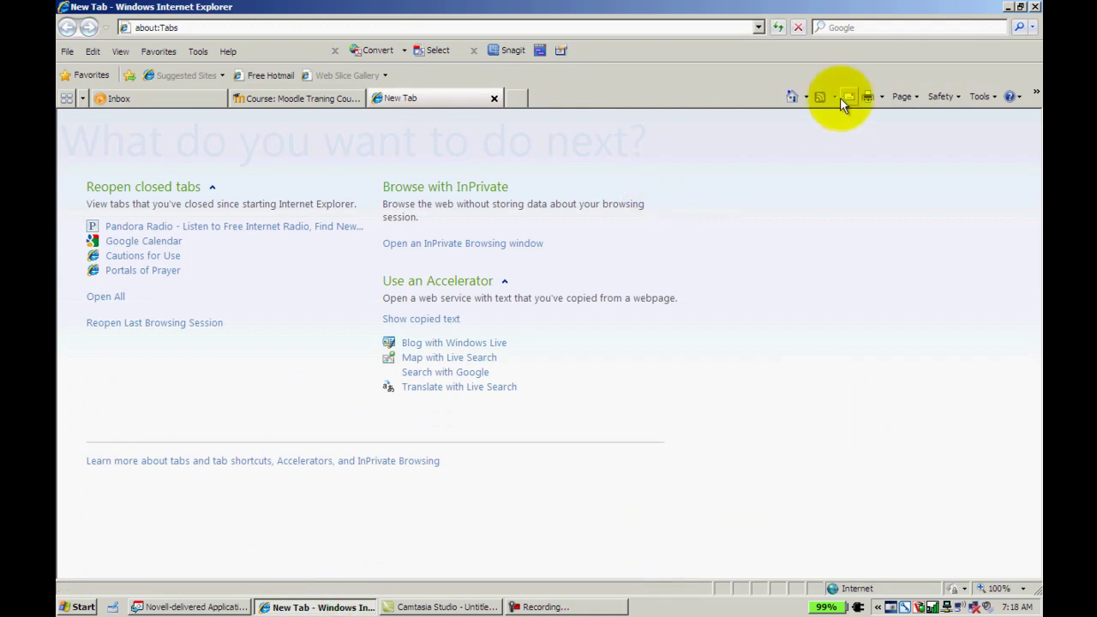
pyautogui.click(862, 31)
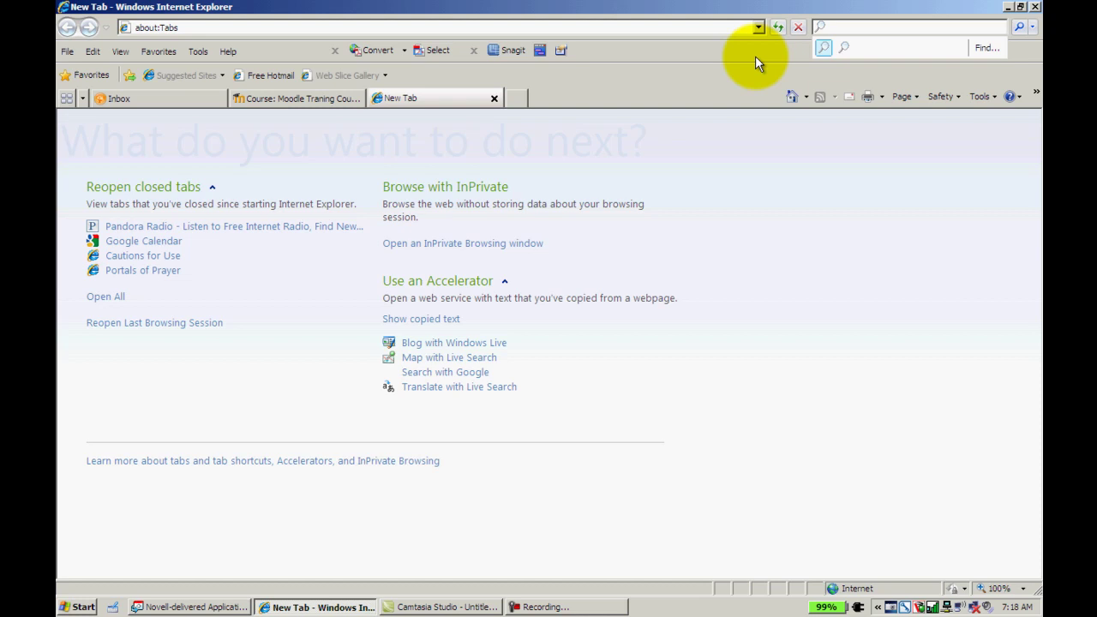
pyautogui.write('hot p')
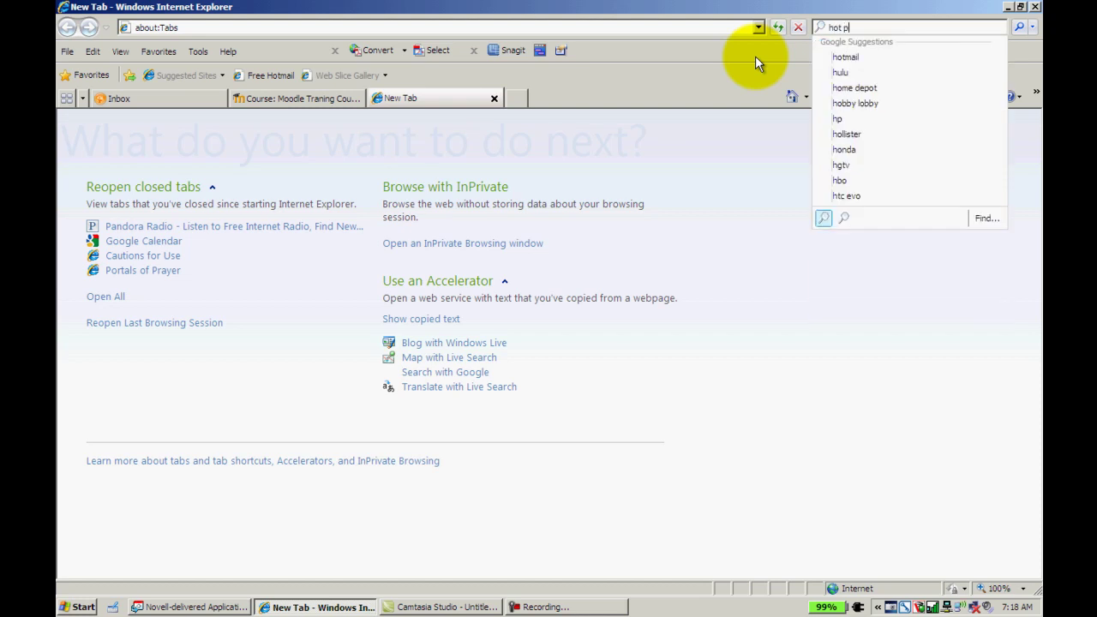
pyautogui.write('otatoes')
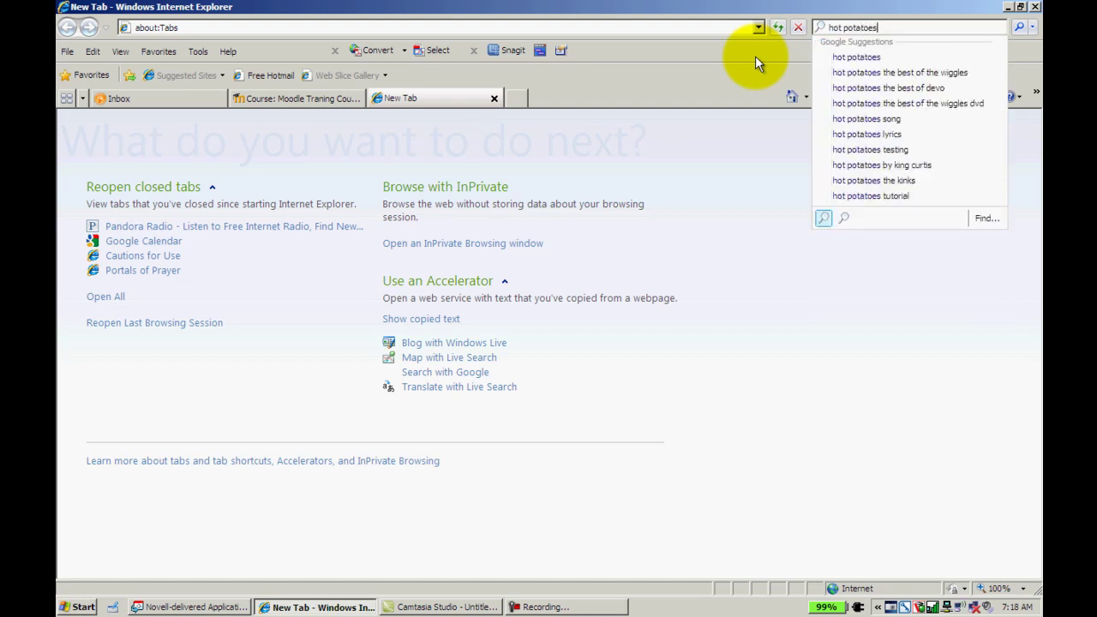
pyautogui.press('Return')
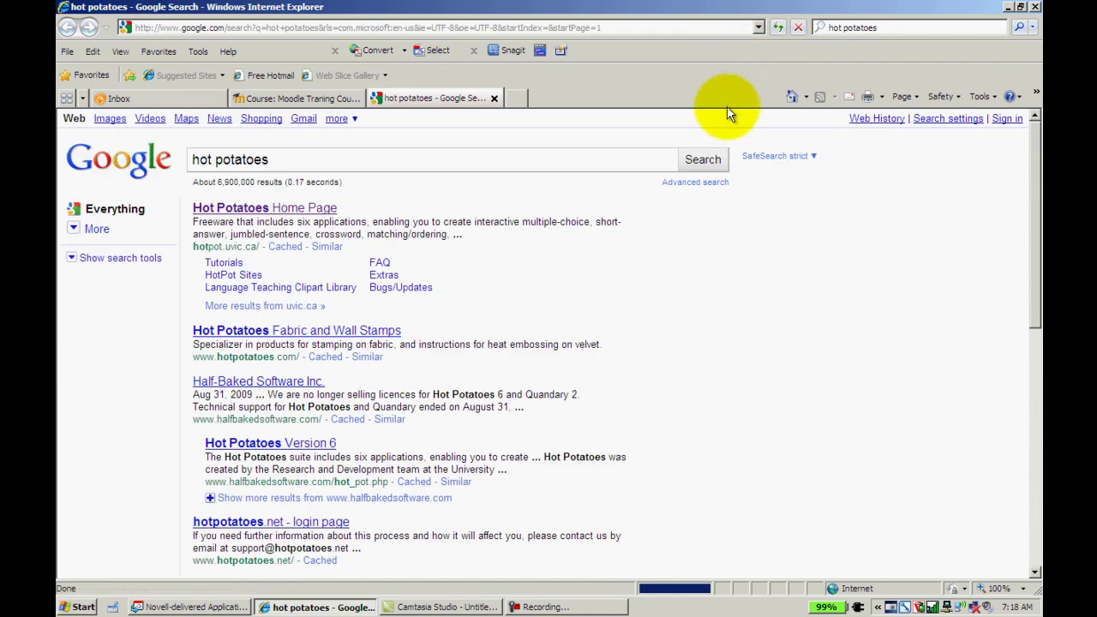
# Open the Hot Potatoes home page, reach its Downloads section, then minimize the browser.
pyautogui.click(277, 210)
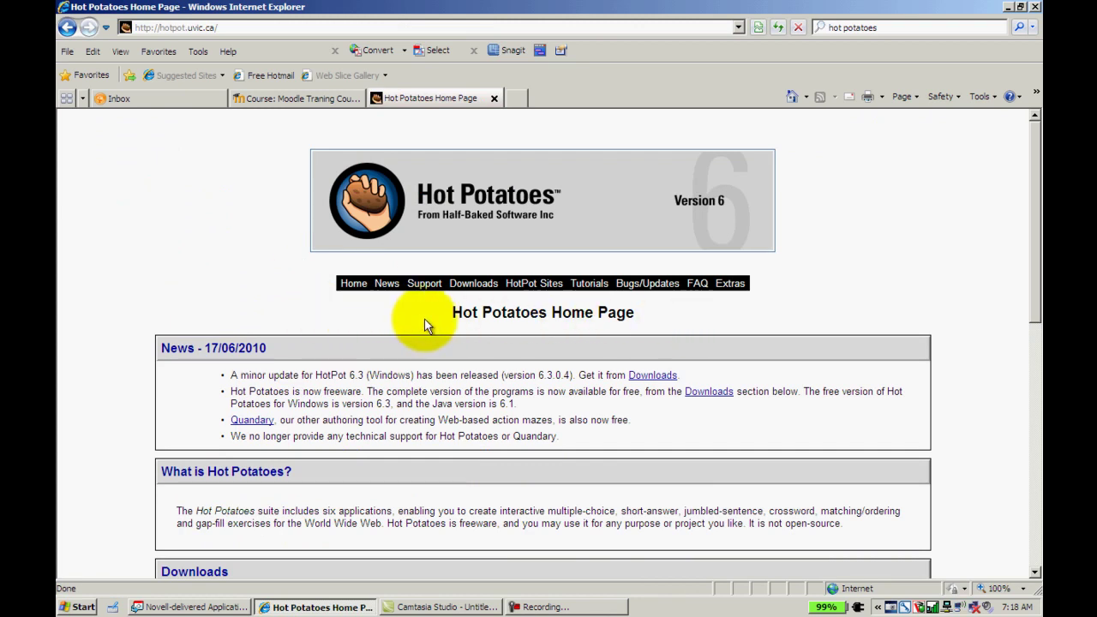
pyautogui.click(475, 290)
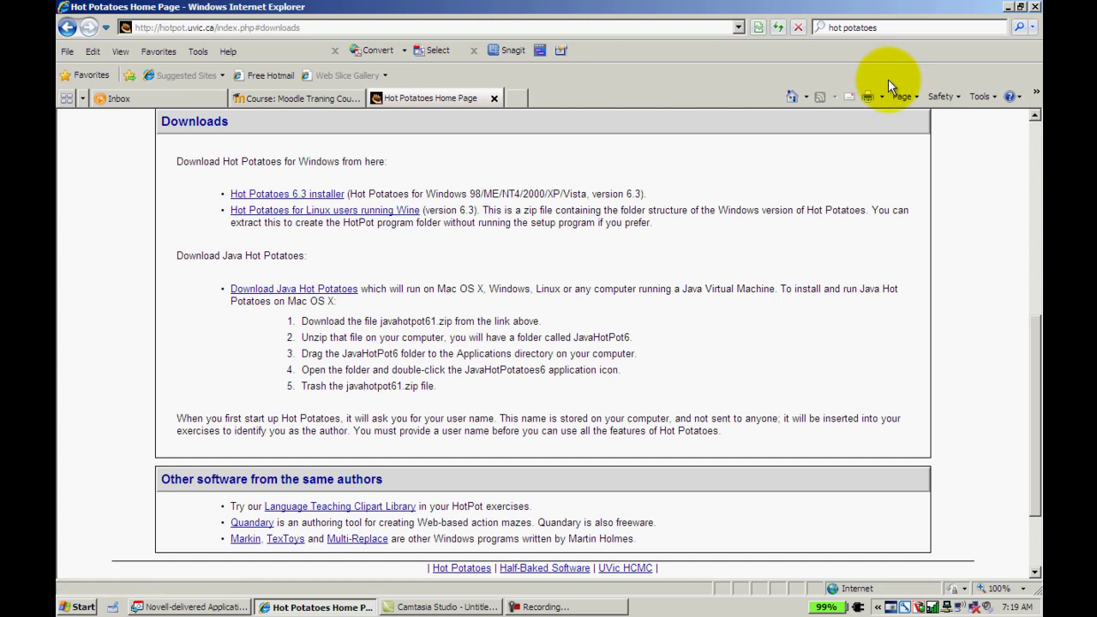
pyautogui.click(1007, 7)
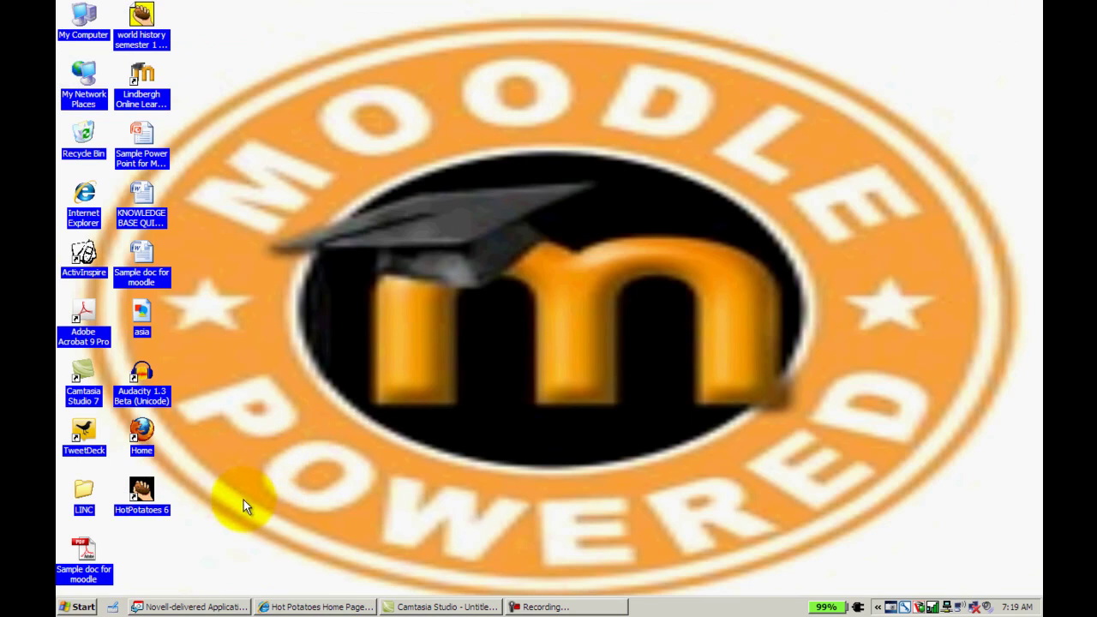
# Launch Hot Potatoes 6 from its desktop shortcut and move the window toward the centre.
pyautogui.click(142, 490)
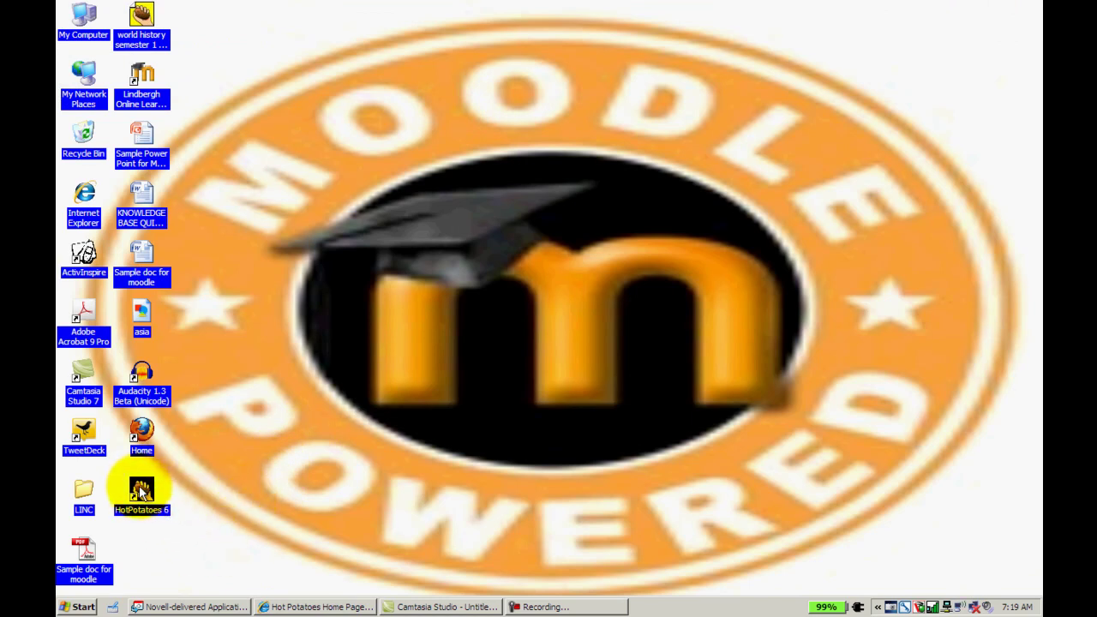
pyautogui.doubleClick(143, 499)
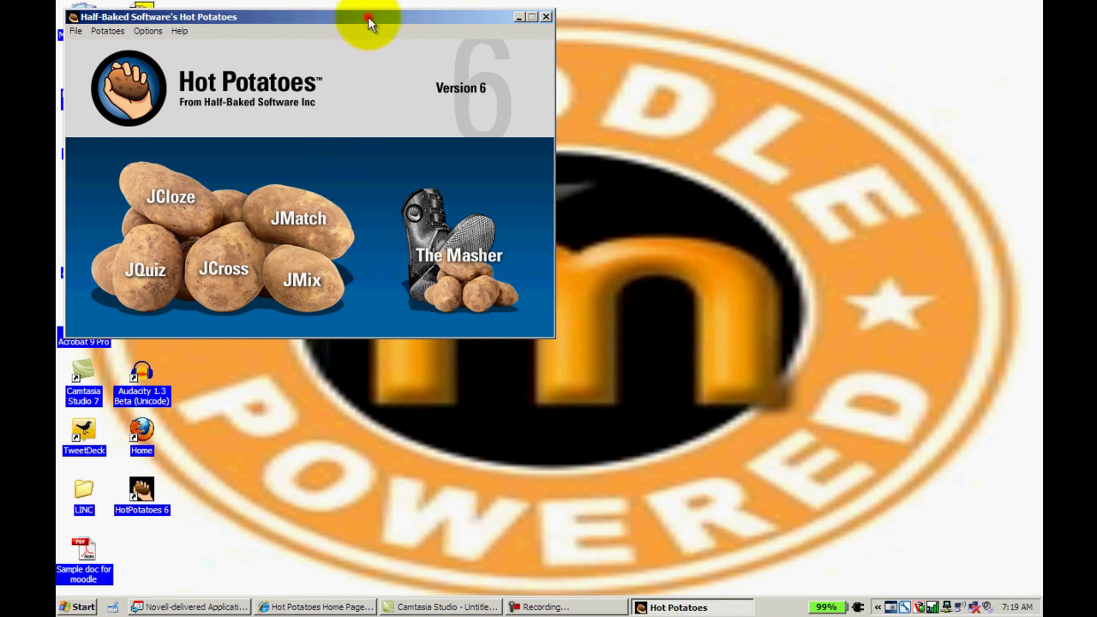
pyautogui.moveTo(365, 22); pyautogui.dragTo(687, 74)
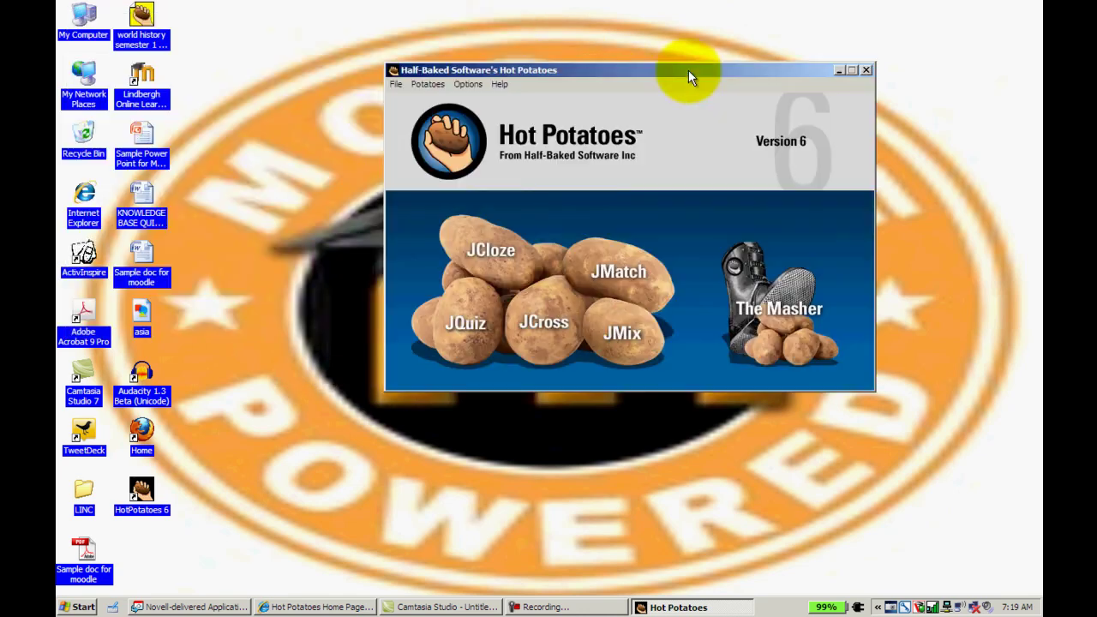
pyautogui.click(470, 335)
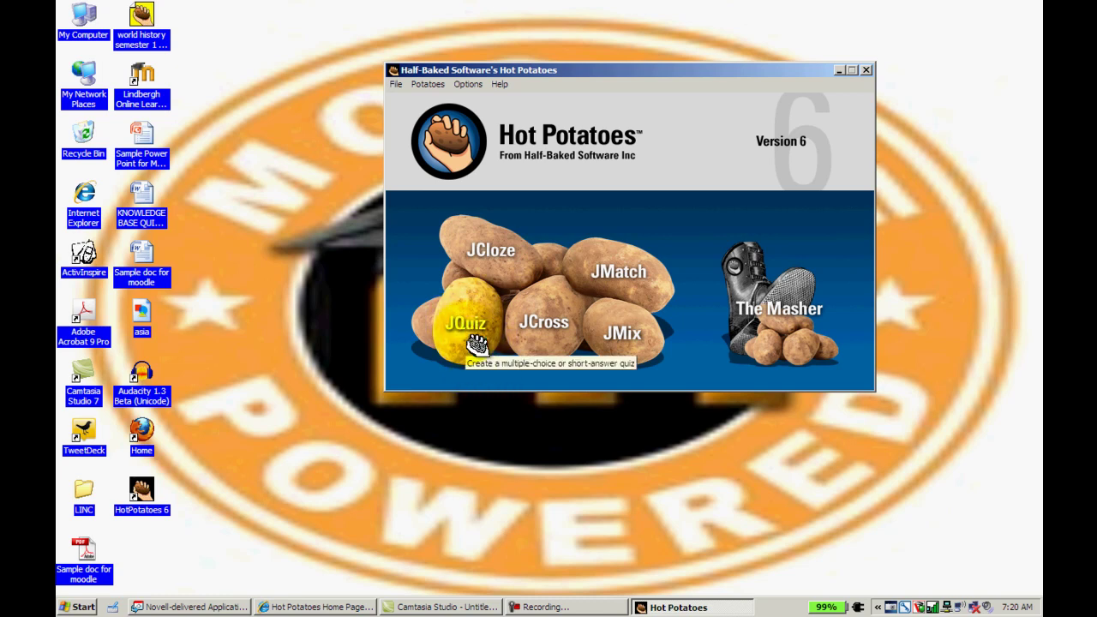
# Open a blank JQuiz quiz, centre its window, and scroll the answer rows to E and back.
pyautogui.click(466, 333)
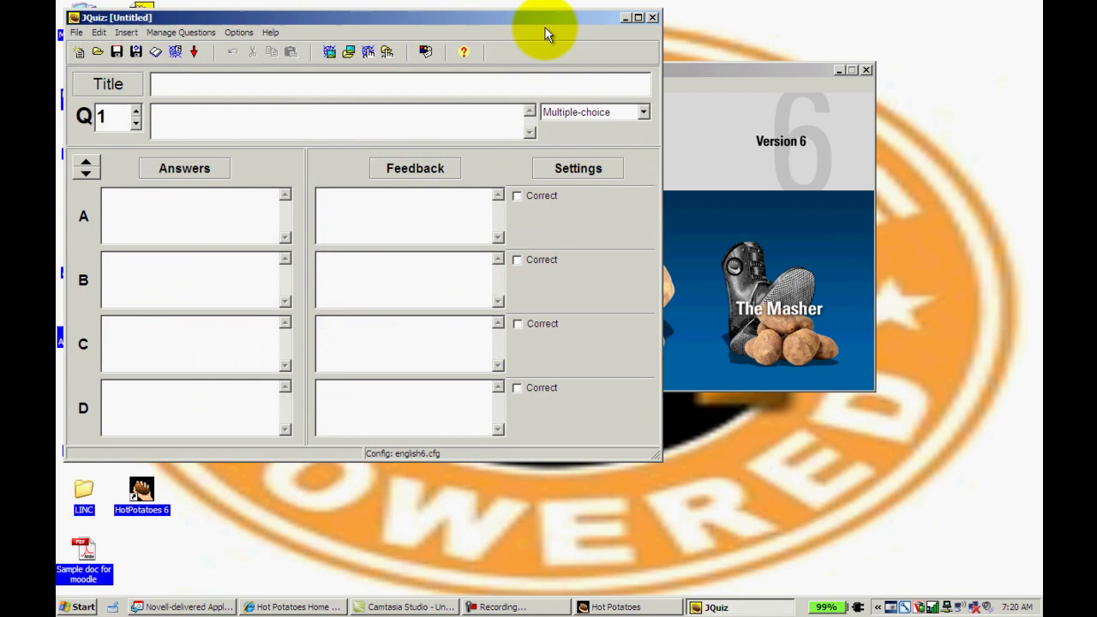
pyautogui.moveTo(534, 19); pyautogui.dragTo(788, 84)
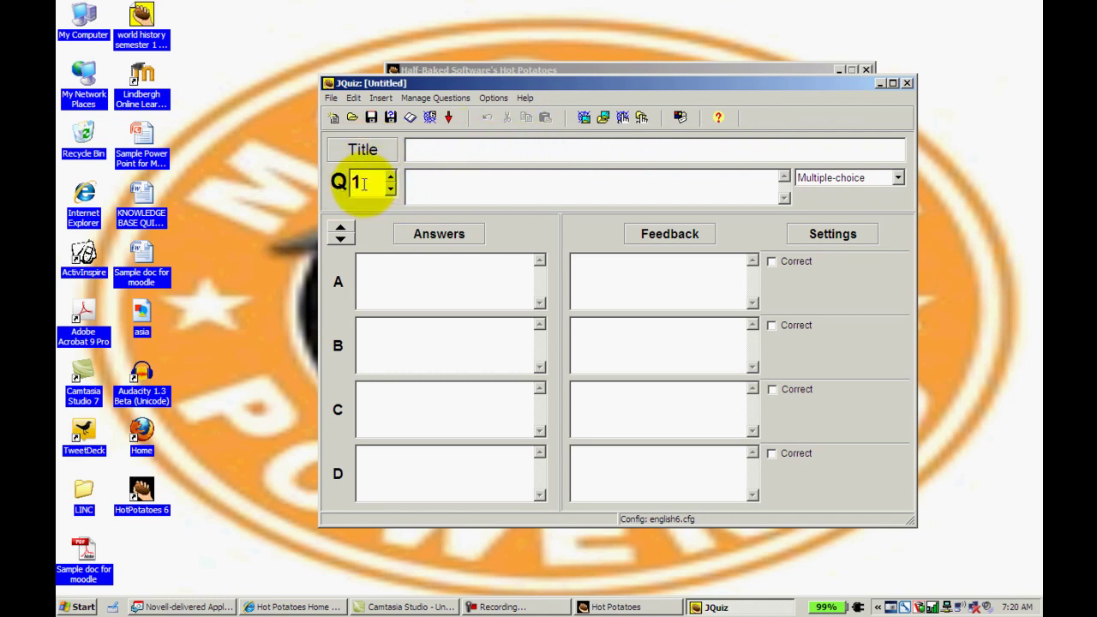
pyautogui.click(421, 178)
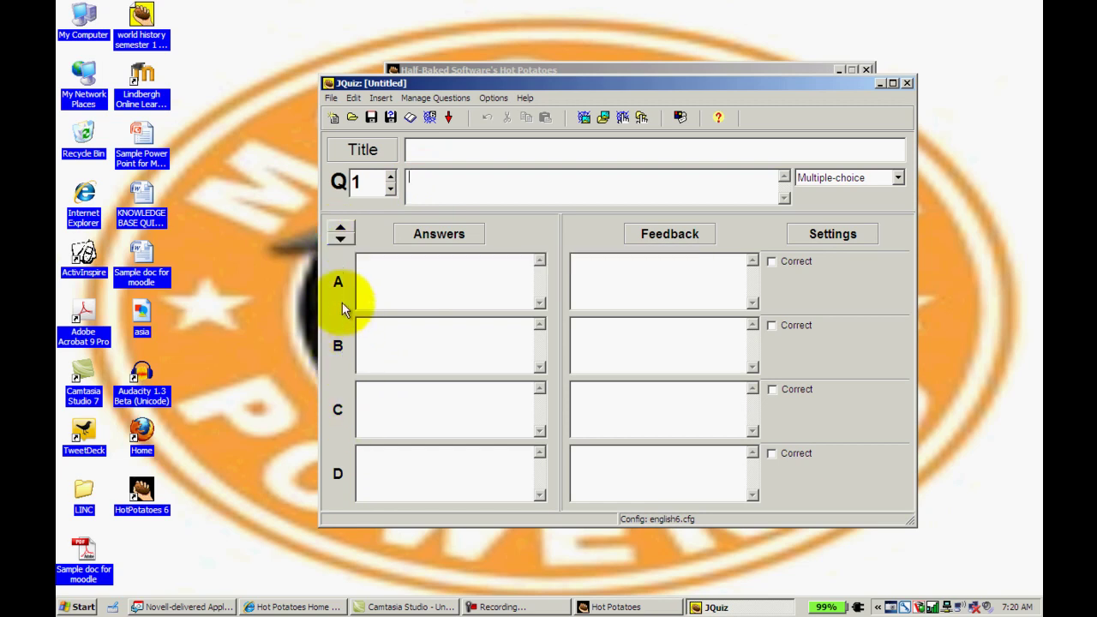
pyautogui.click(339, 235)
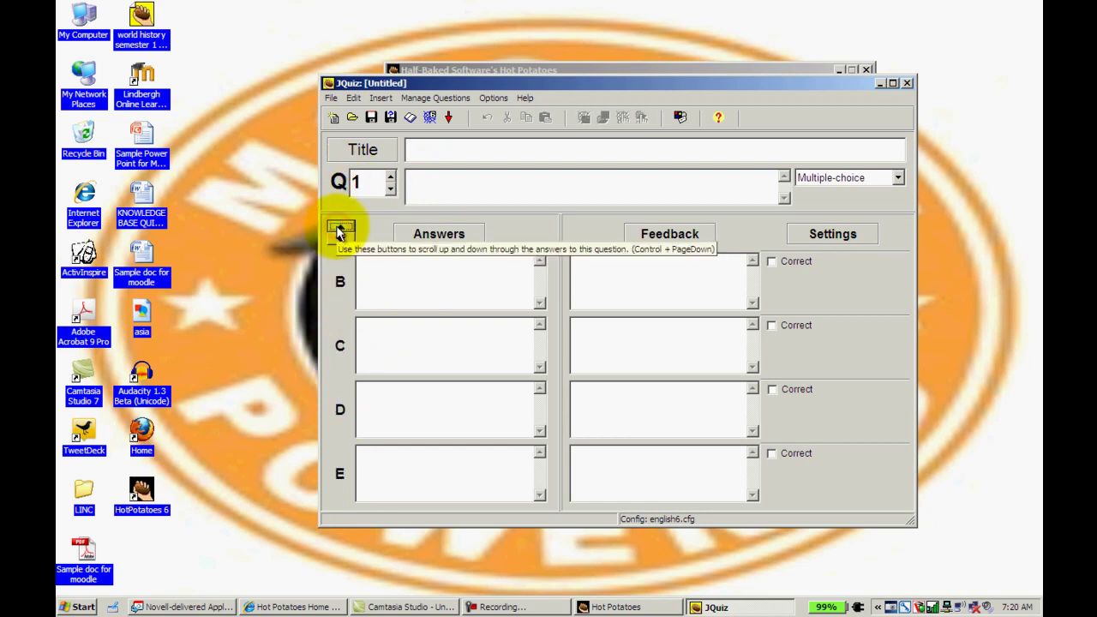
pyautogui.click(344, 239)
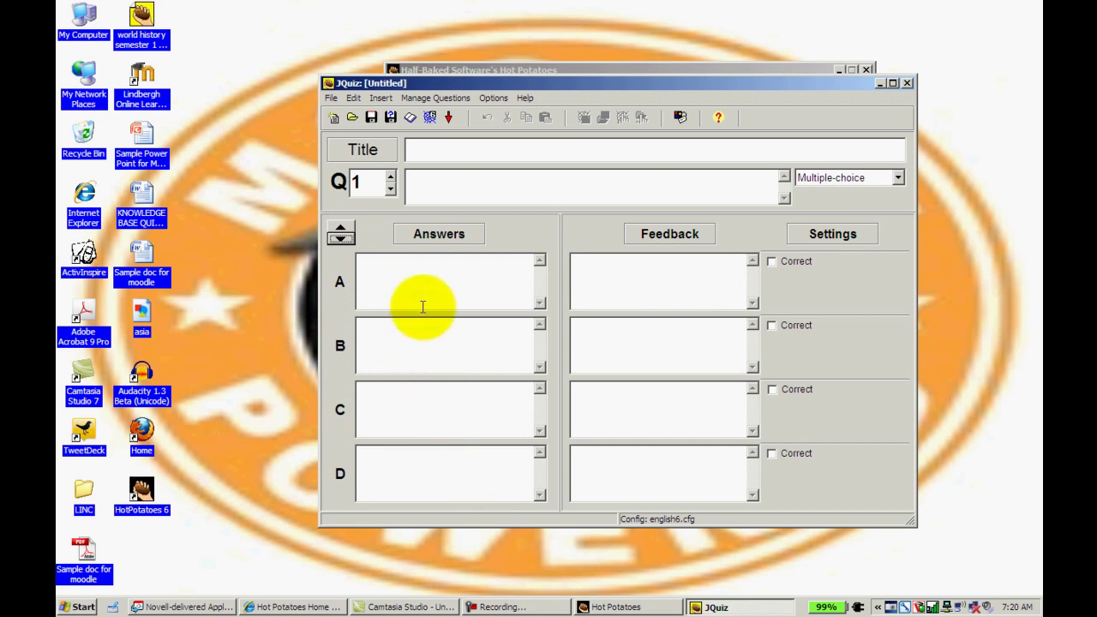
# Title the quiz 'Sample Quiz' and enter question 1 'What day is it today?'.
pyautogui.click(606, 149)
pyautogui.rightClick(607, 152)
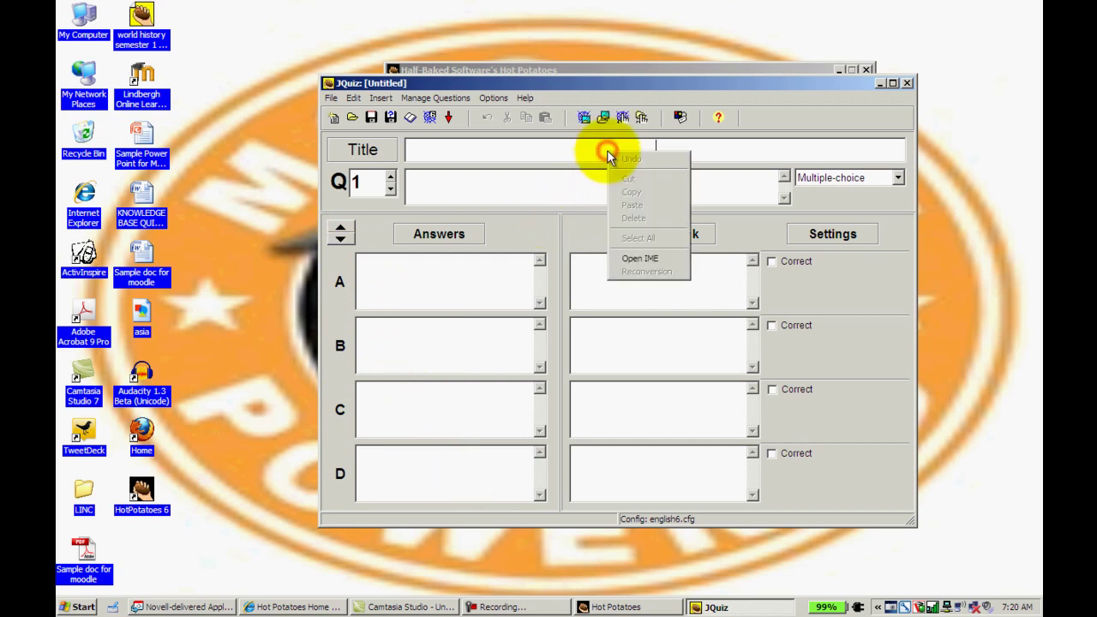
pyautogui.click(581, 145)
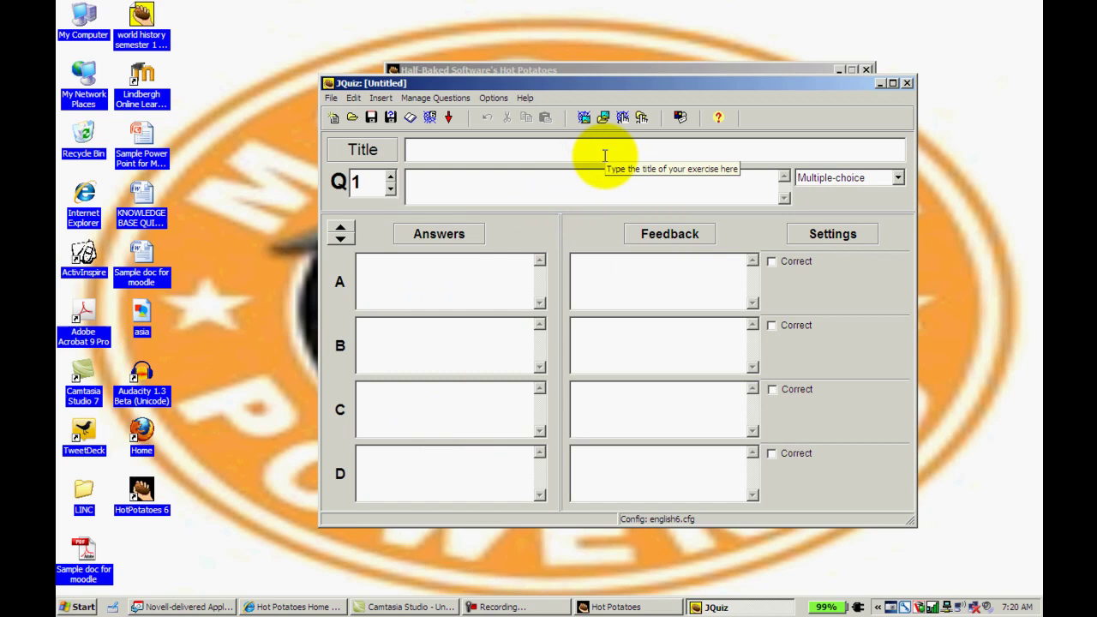
pyautogui.write('Sample Q')
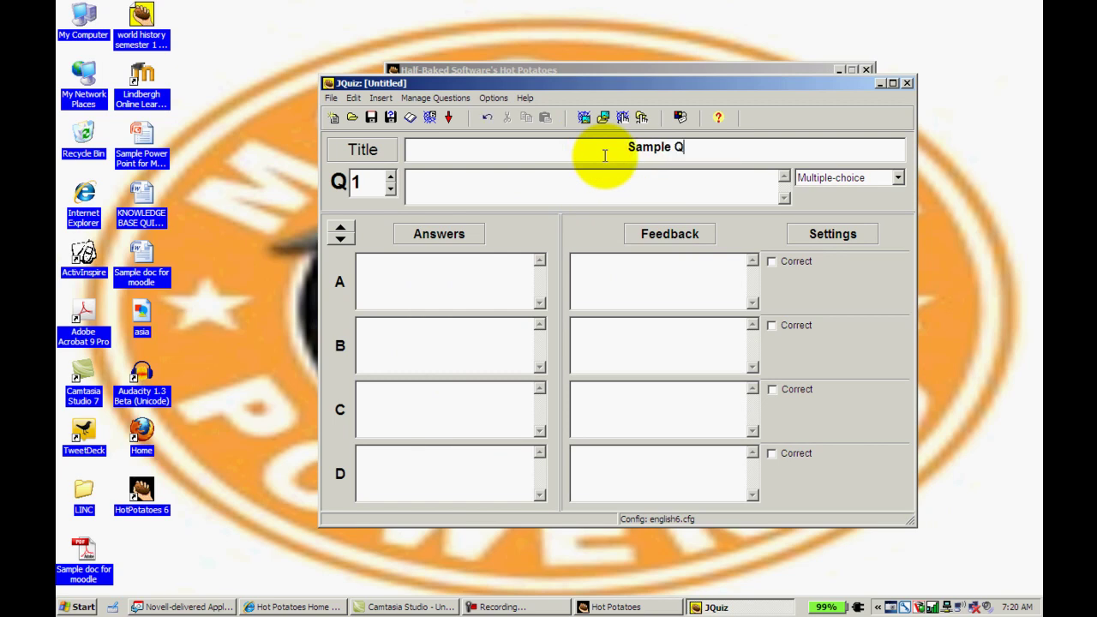
pyautogui.write('uiz')
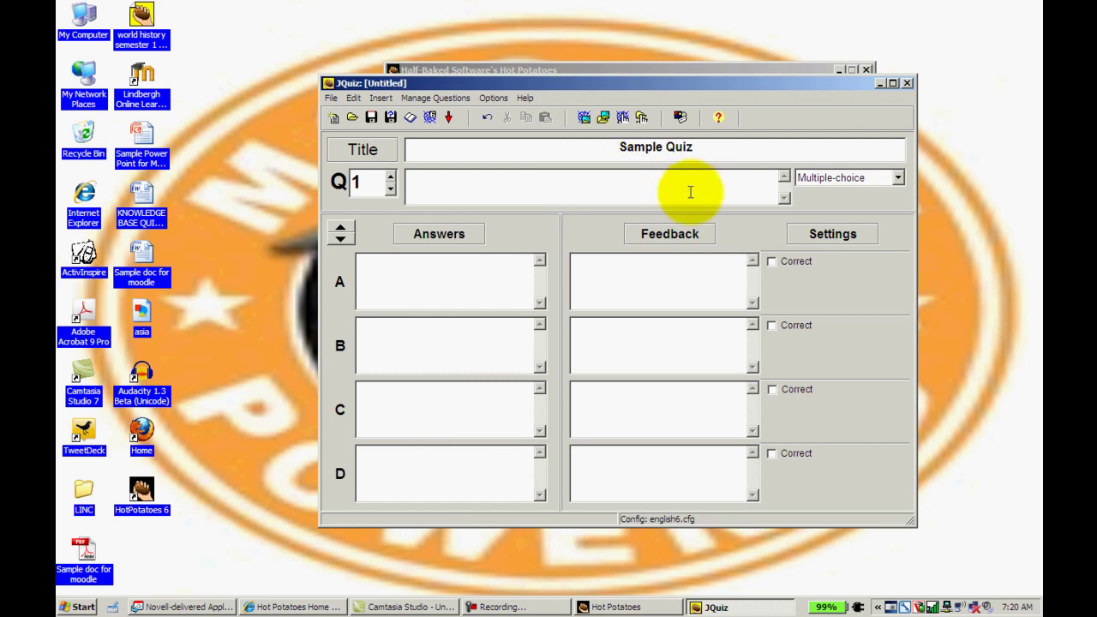
pyautogui.click(667, 185)
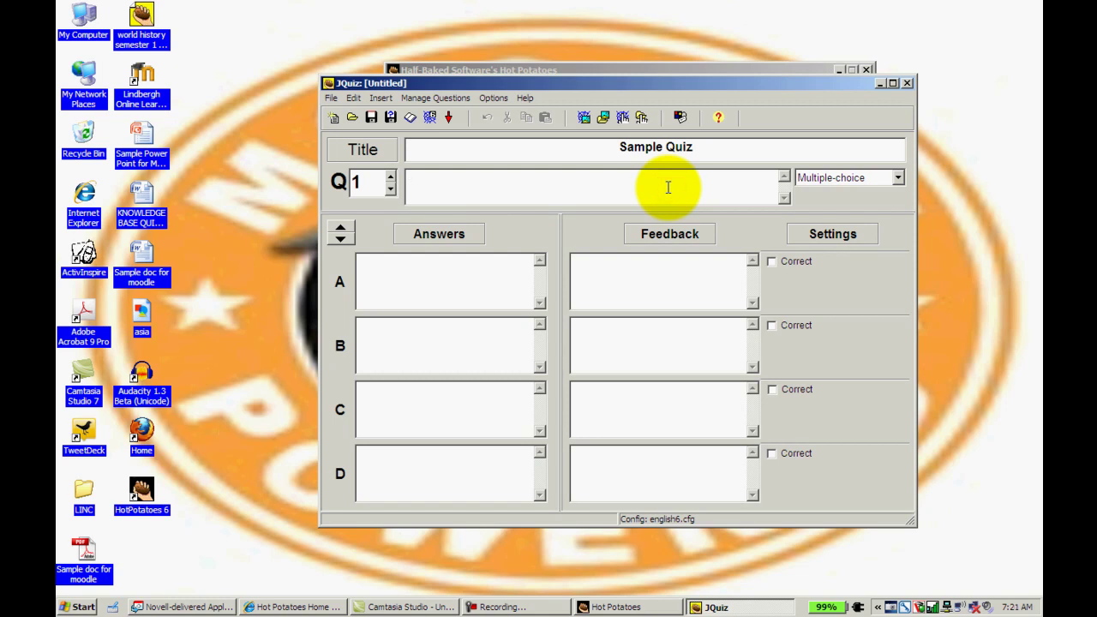
pyautogui.write('What day is it today?')
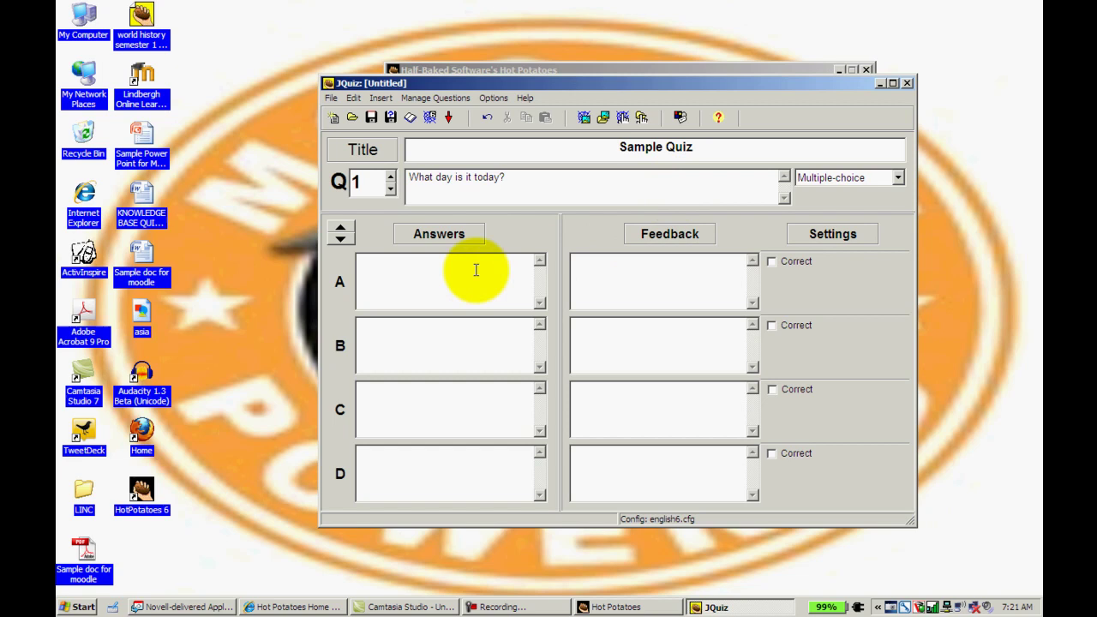
# Fill answers A–D with Monday, Wednesday, Thursday and Friday.
pyautogui.click(472, 273)
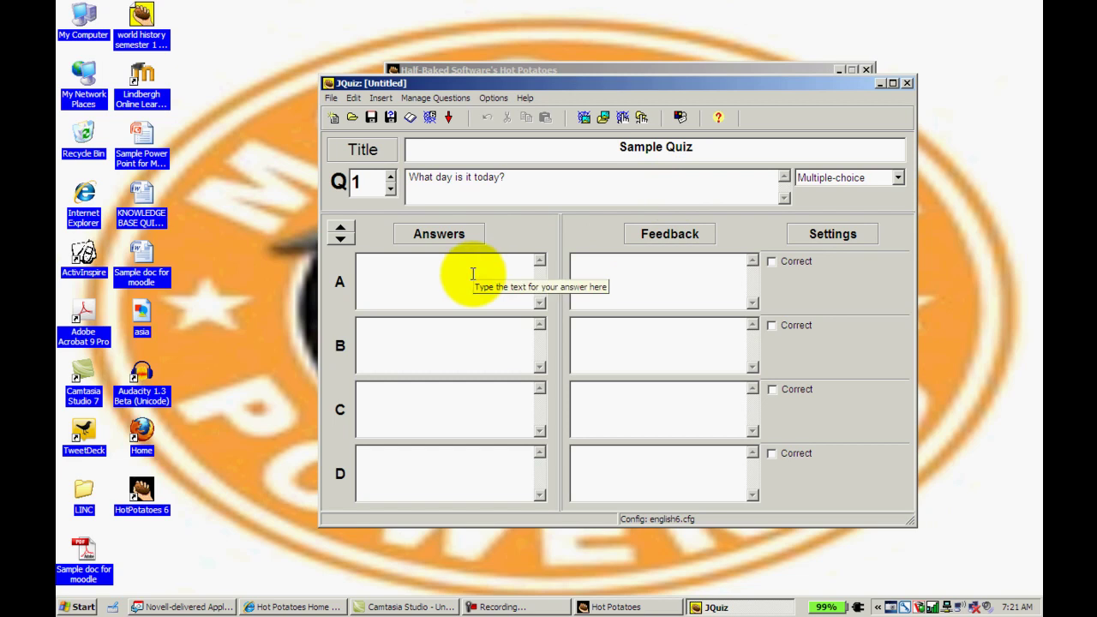
pyautogui.write('Monday')
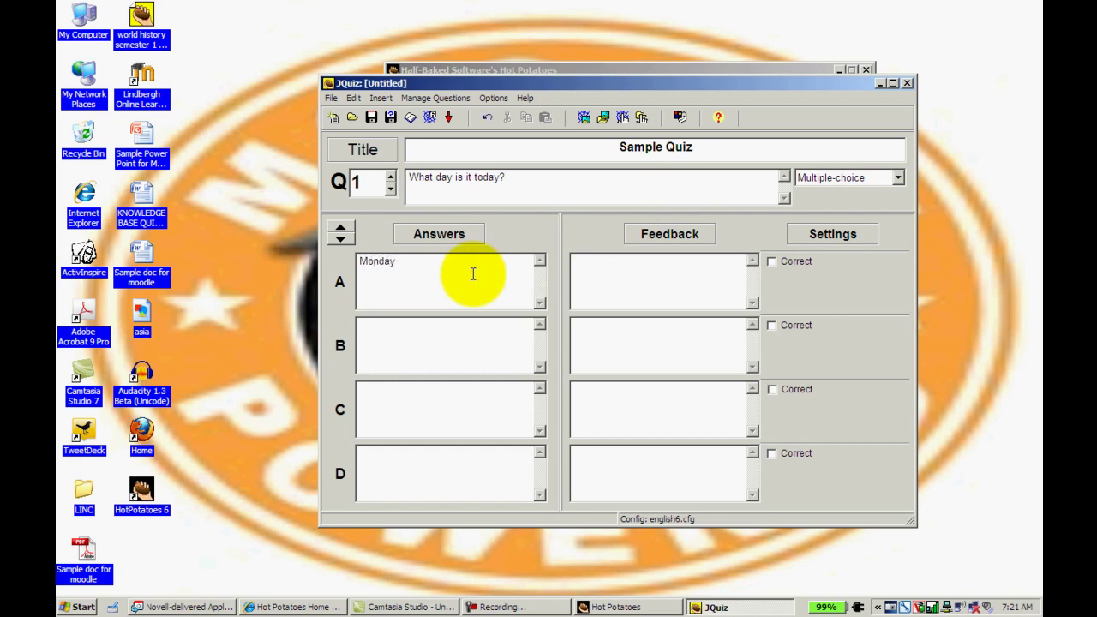
pyautogui.click(458, 340)
pyautogui.write('W')
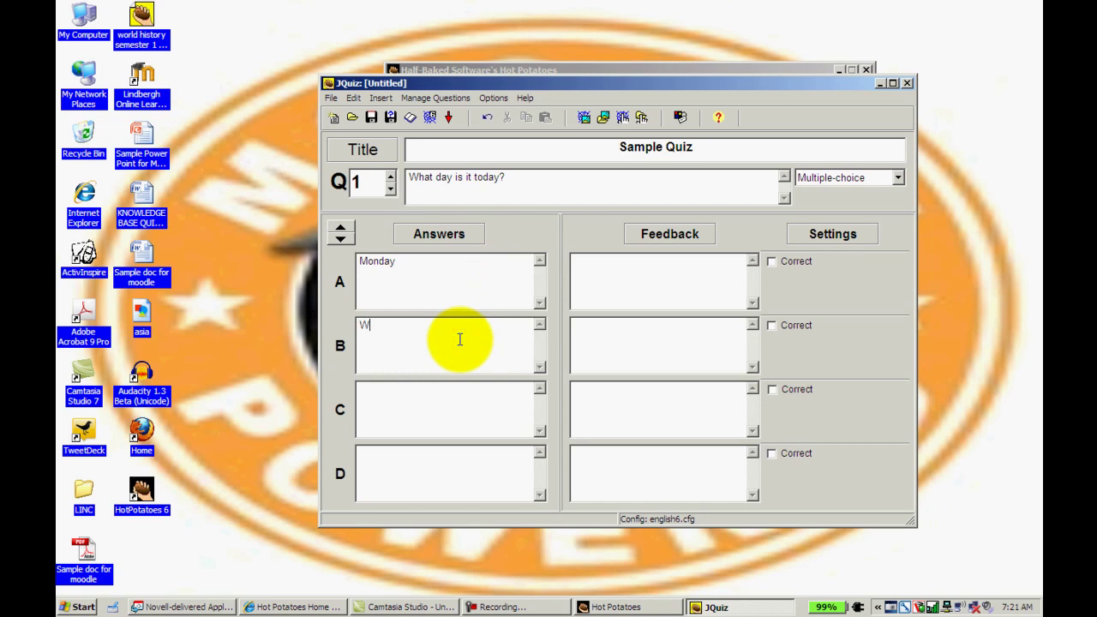
pyautogui.write('ednesday')
pyautogui.click(434, 408)
pyautogui.write('Th')
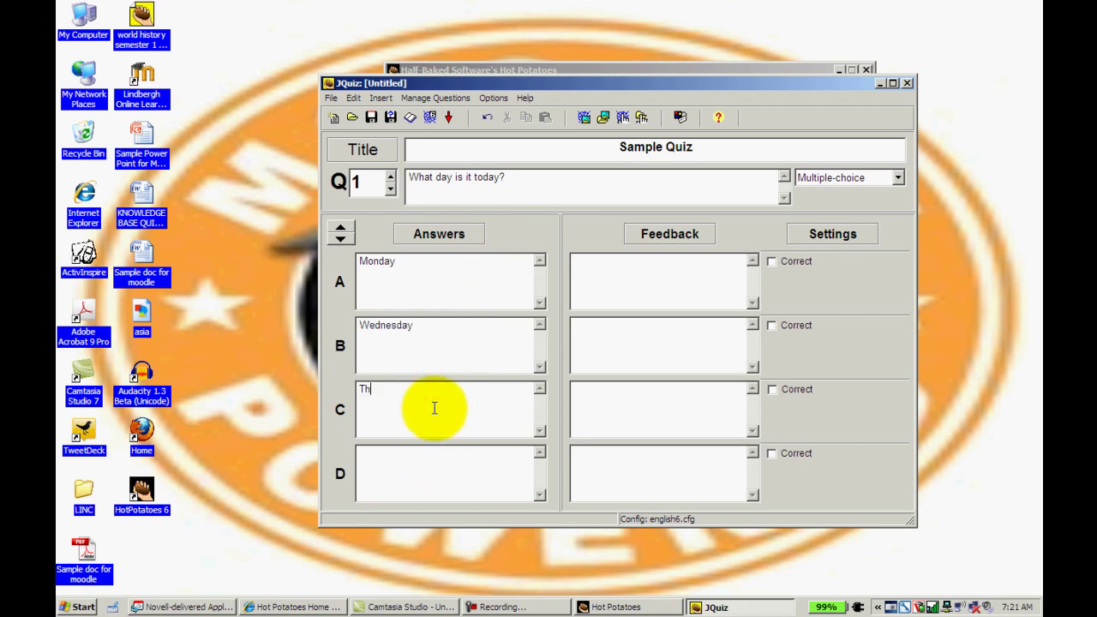
pyautogui.write('ursday')
pyautogui.click(443, 455)
pyautogui.write('Friday')
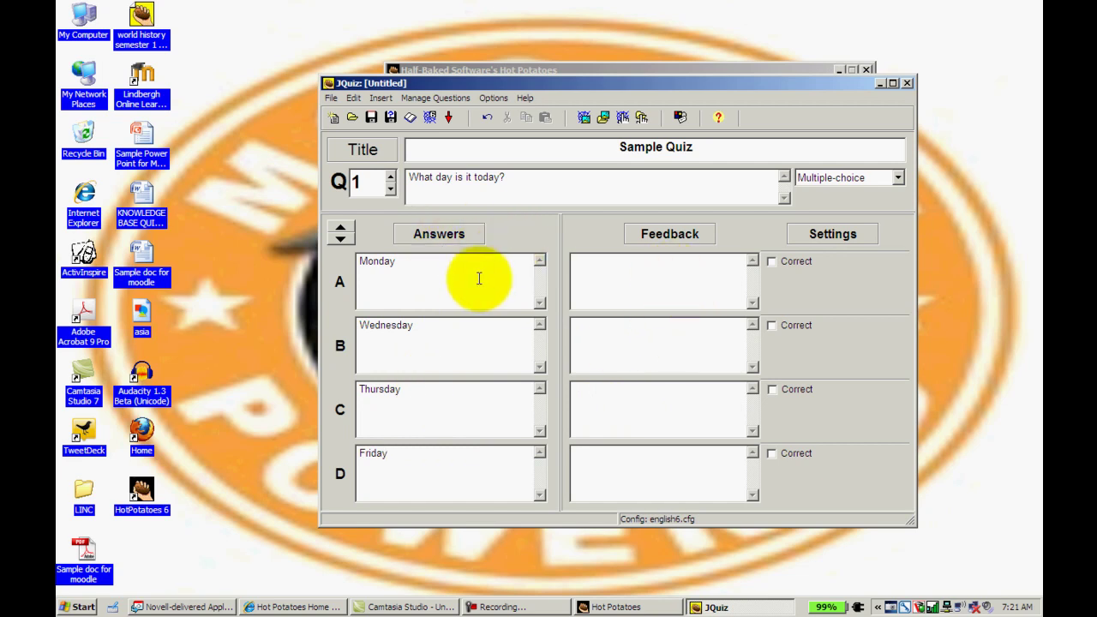
# Tick the Correct box for answer A, Monday.
pyautogui.click(770, 261)
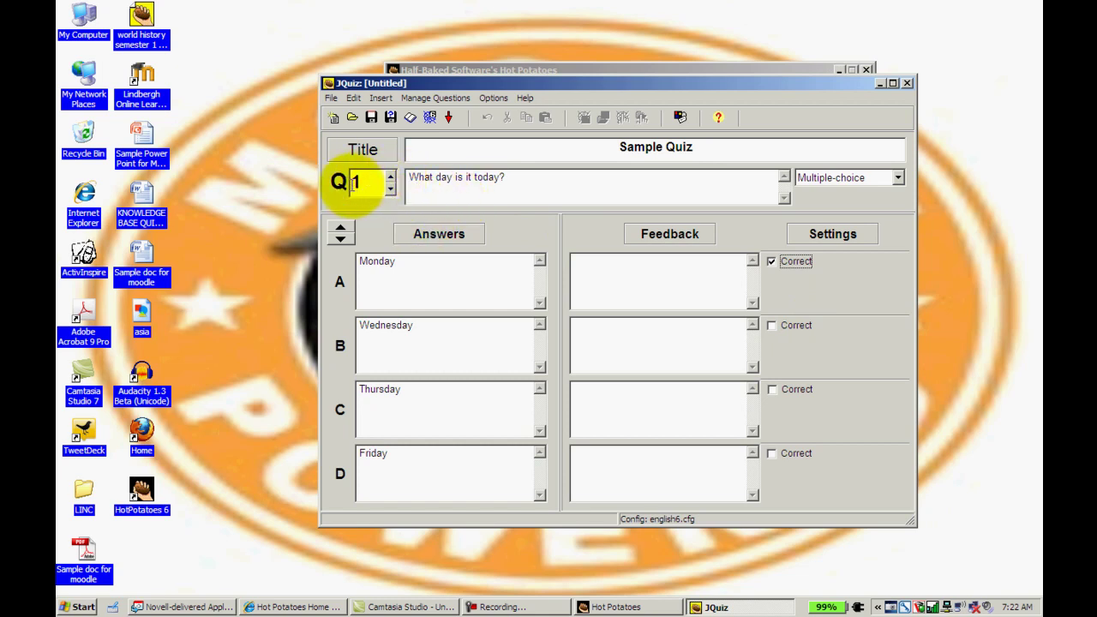
# Advance the question number spinner to a blank question 2.
pyautogui.click(391, 178)
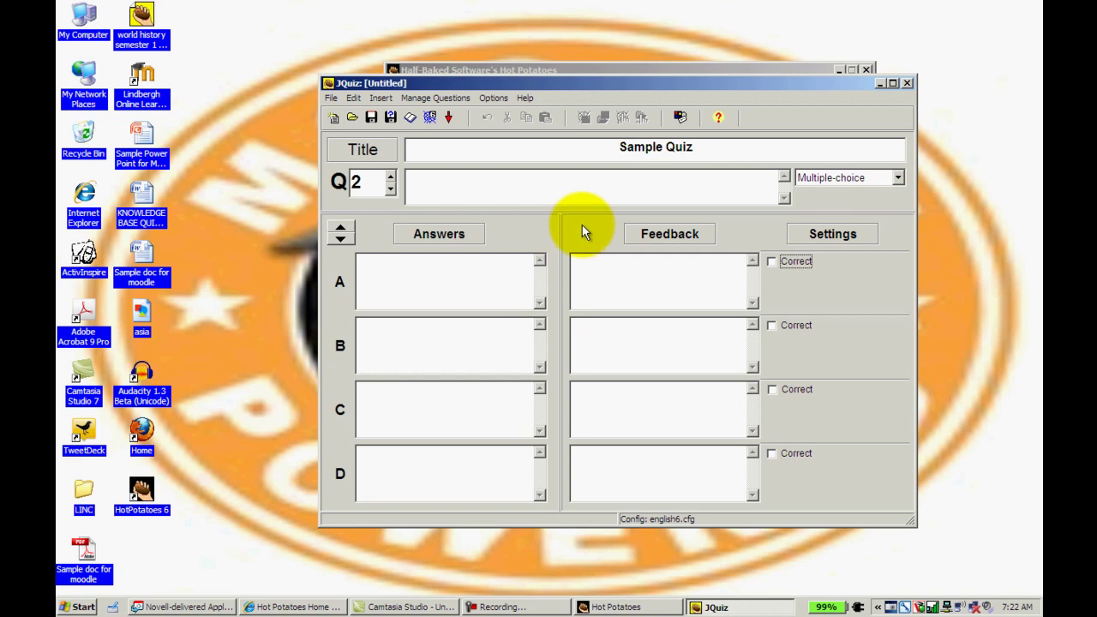
# Minimize the sample quiz and open the World History Semester 1 quiz file, centring its window.
pyautogui.click(878, 83)
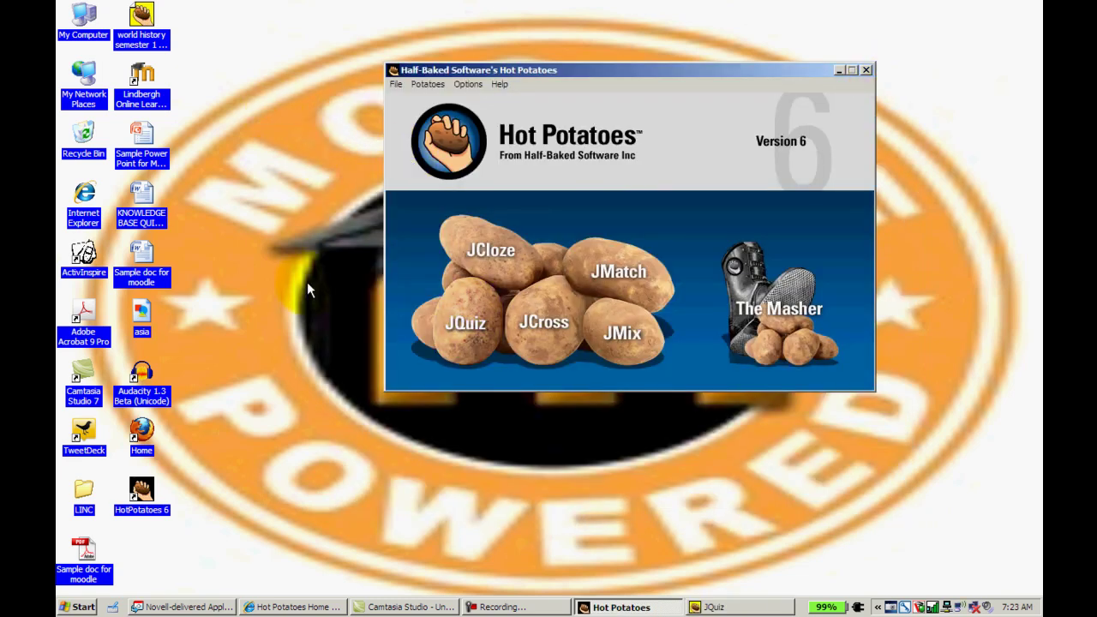
pyautogui.doubleClick(142, 15)
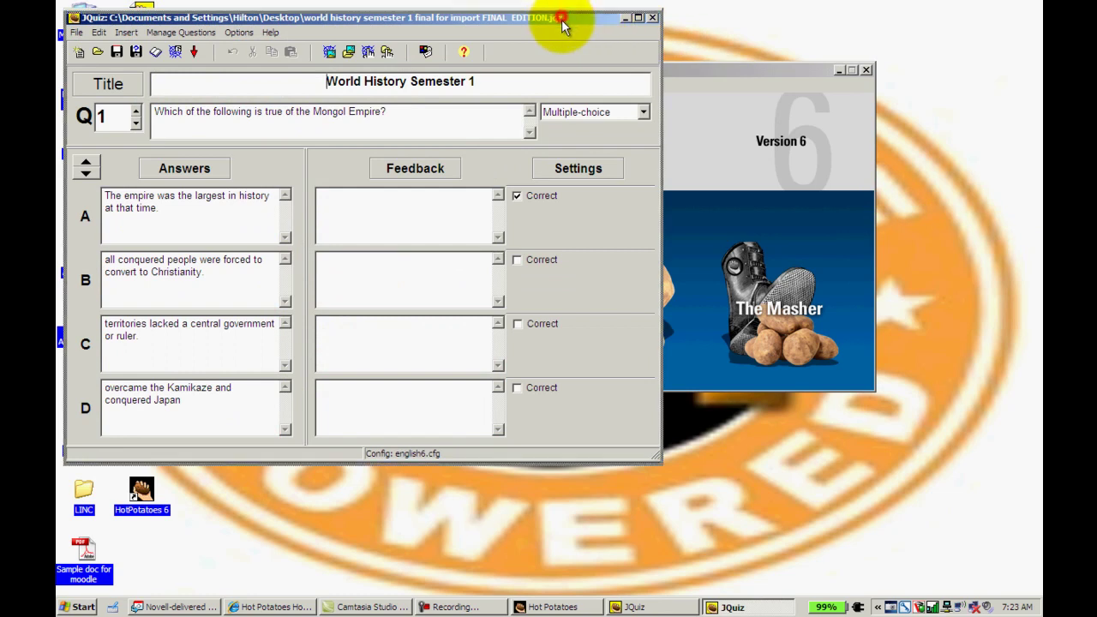
pyautogui.moveTo(562, 17); pyautogui.dragTo(753, 65)
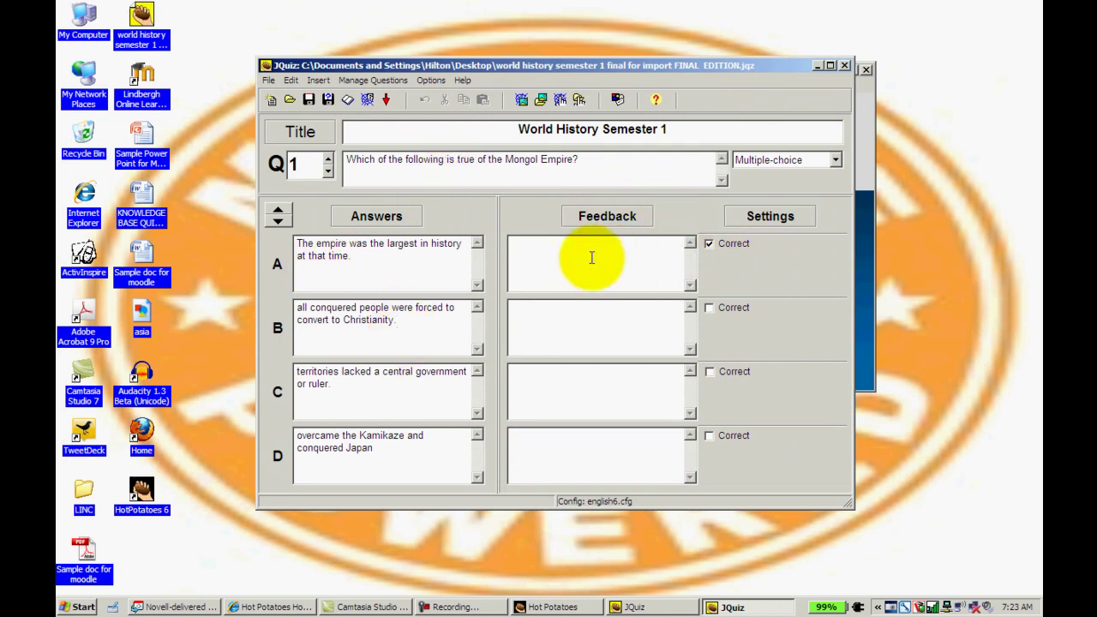
pyautogui.click(562, 253)
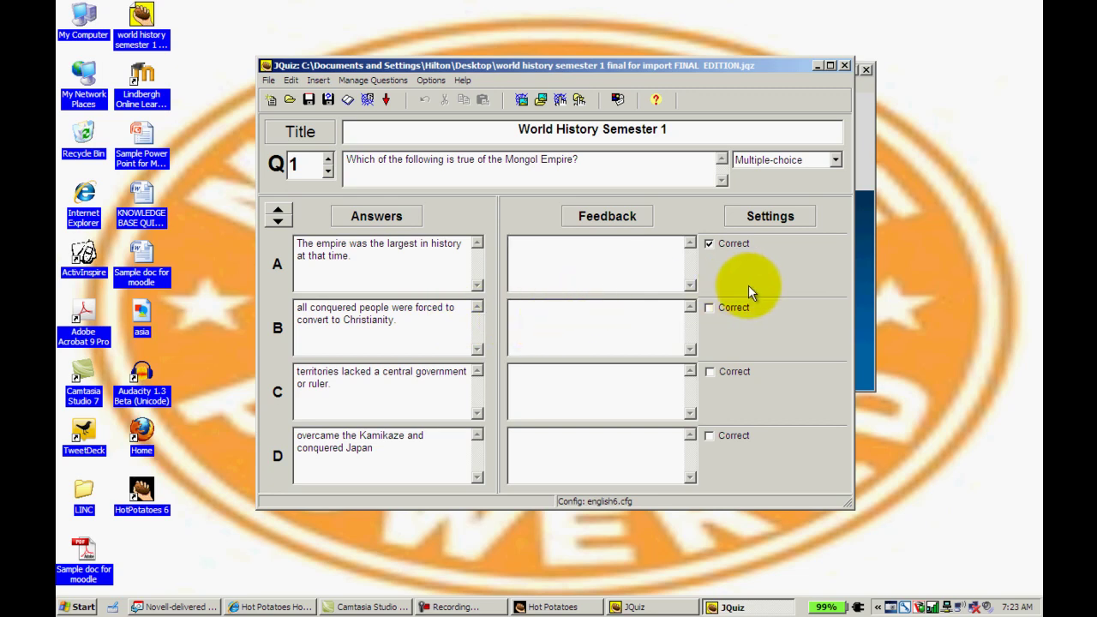
pyautogui.click(329, 158)
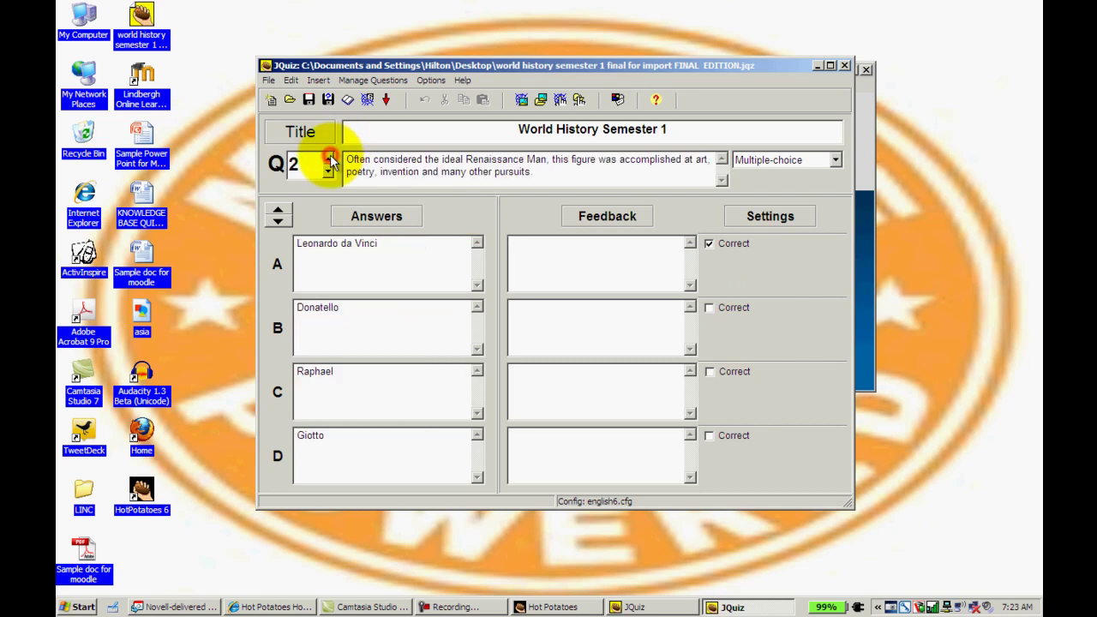
pyautogui.click(329, 158)
pyautogui.click(327, 171)
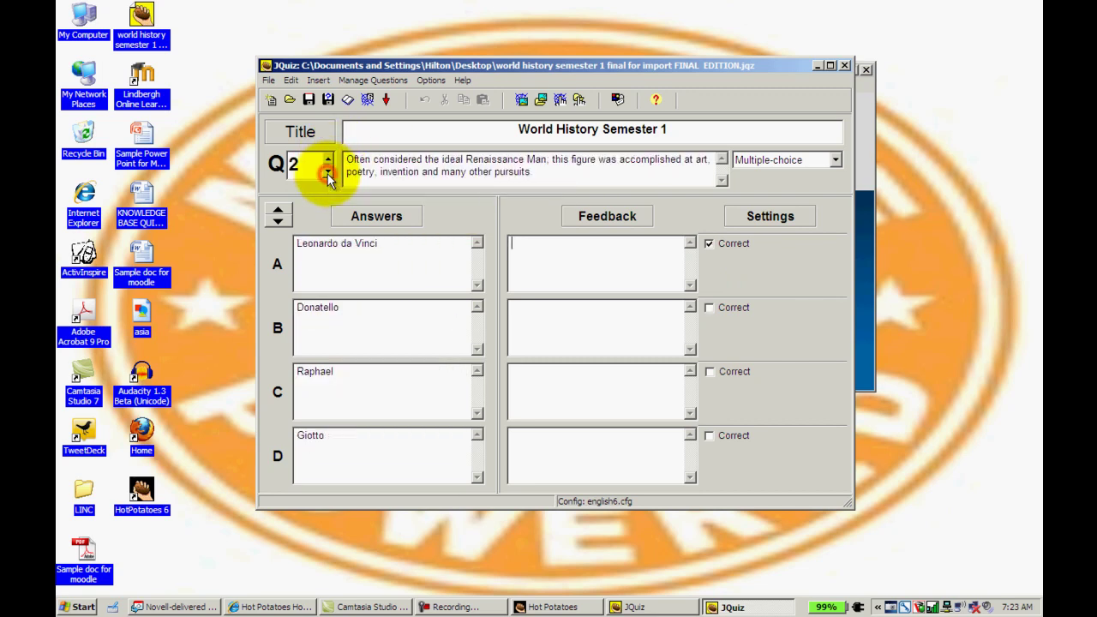
pyautogui.click(327, 171)
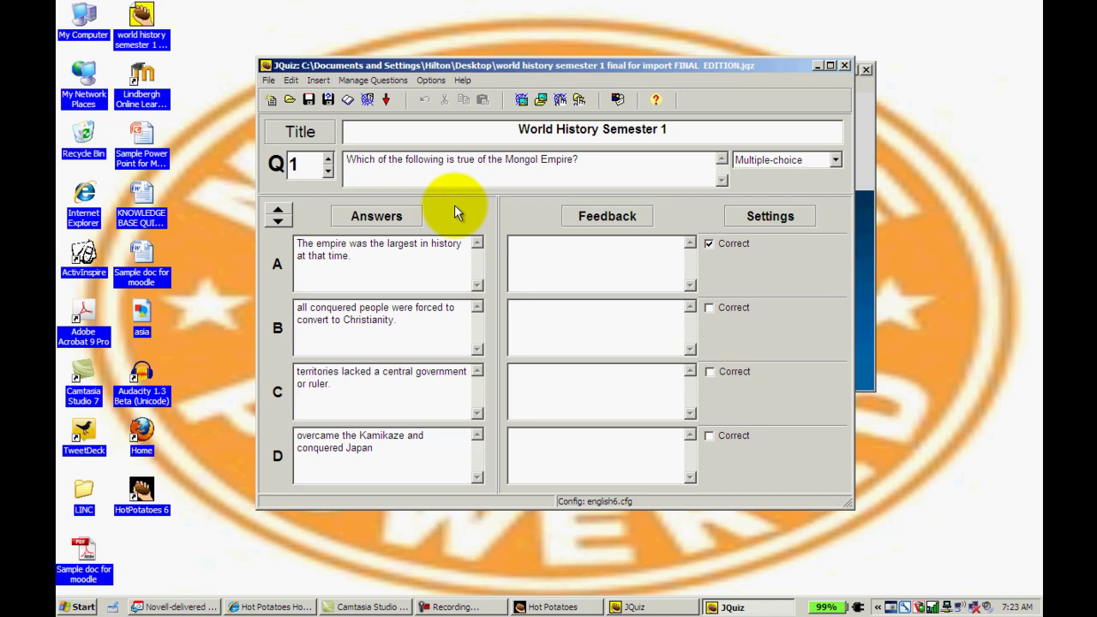
# Export the quiz for WebCT as 'World History Semester 1' on the desktop.
pyautogui.click(271, 80)
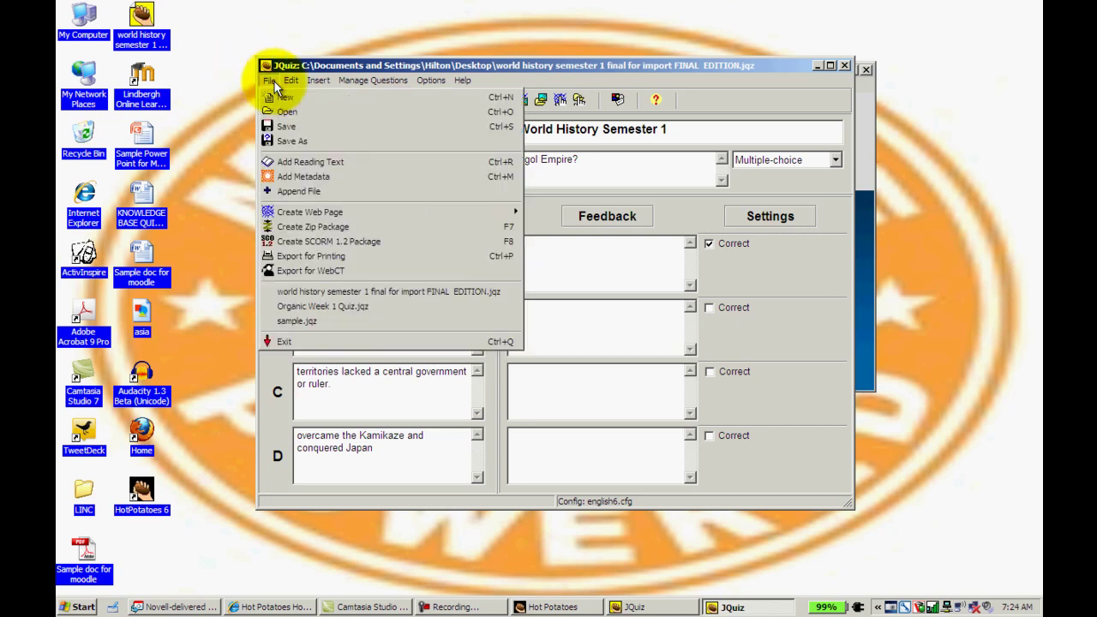
pyautogui.click(326, 272)
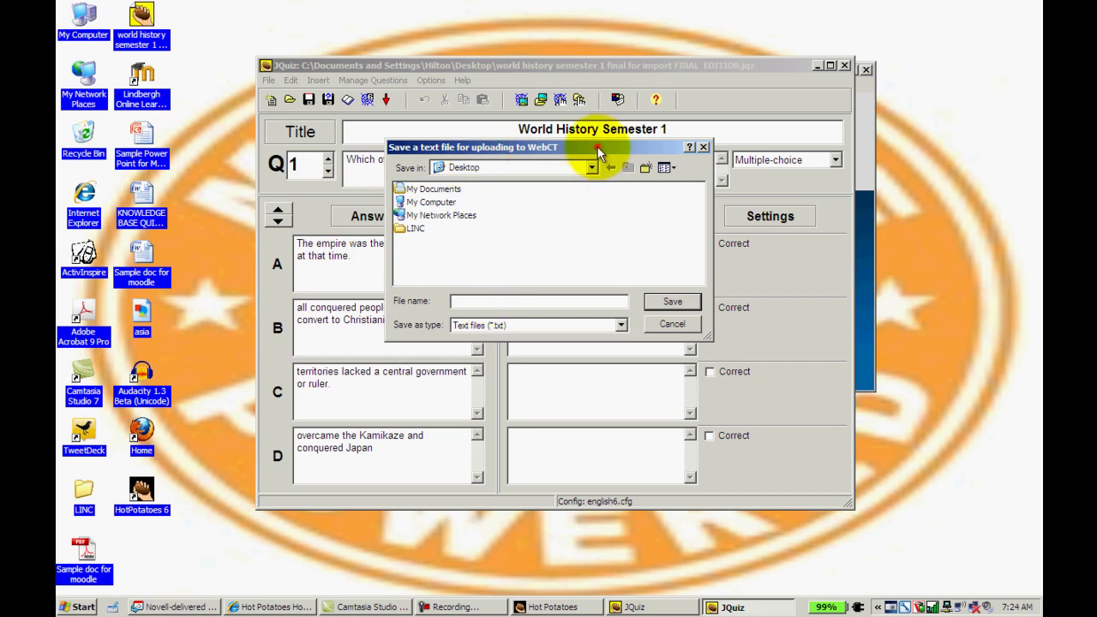
pyautogui.moveTo(597, 146); pyautogui.dragTo(598, 176)
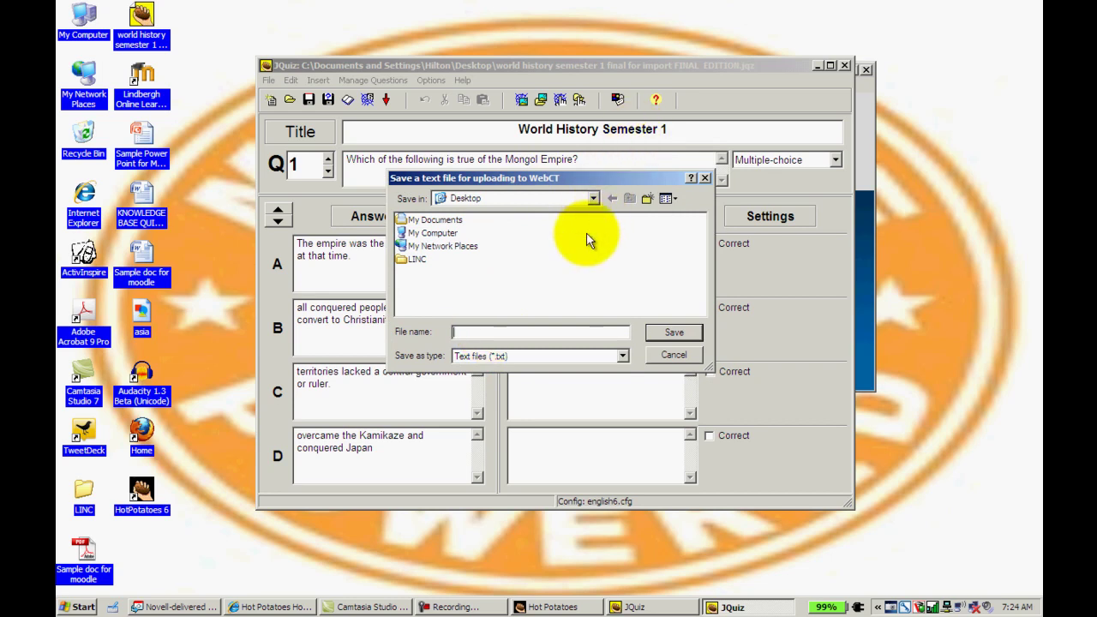
pyautogui.write('World H')
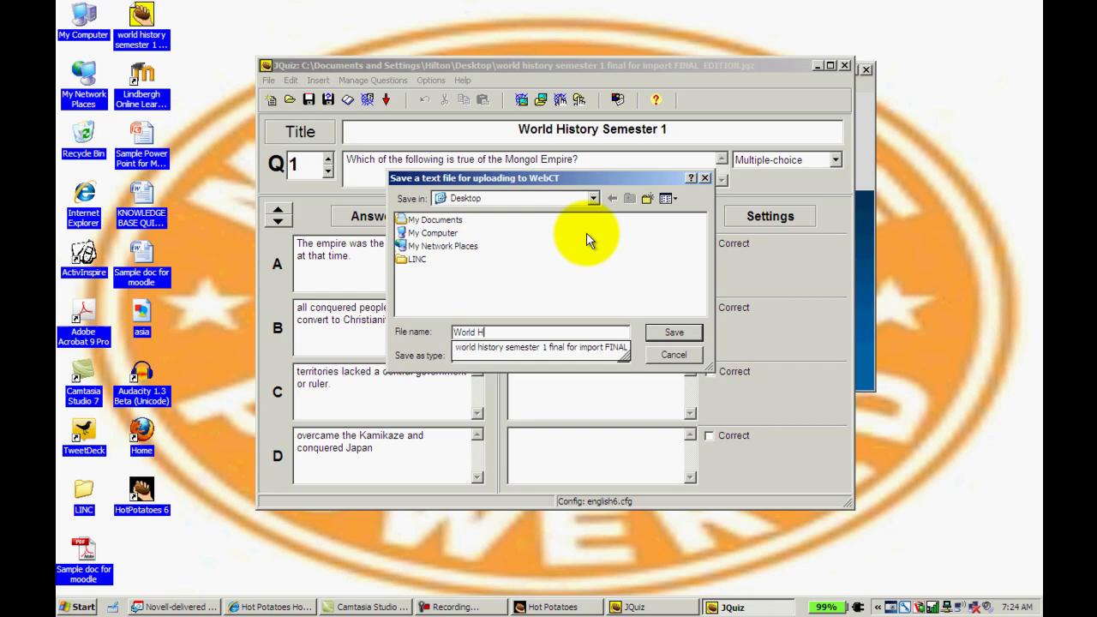
pyautogui.write('istory Semester 1')
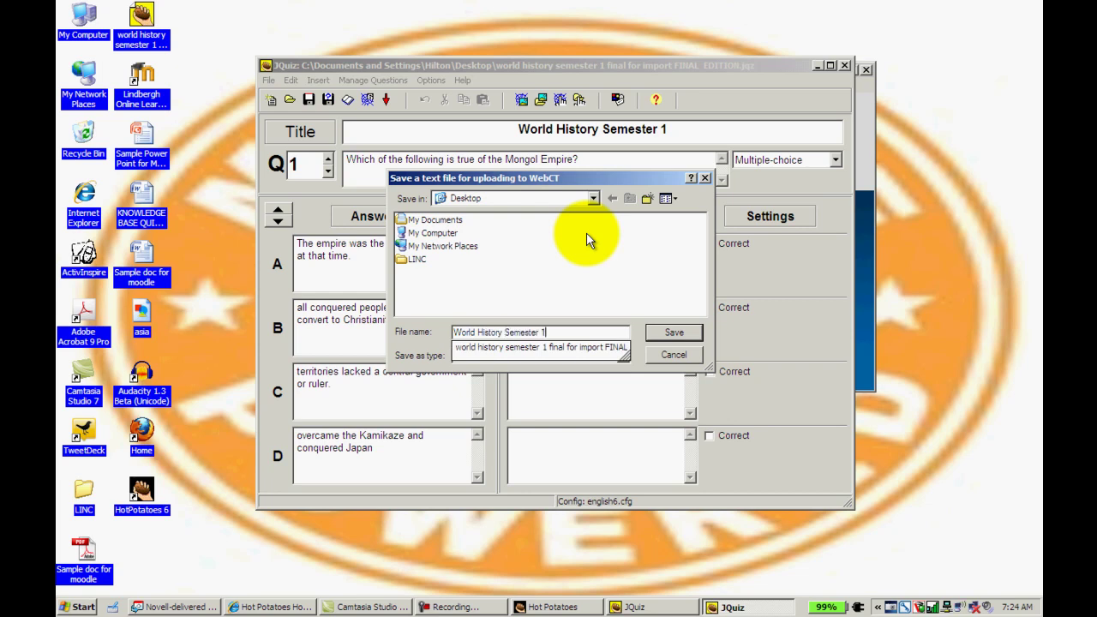
pyautogui.click(674, 333)
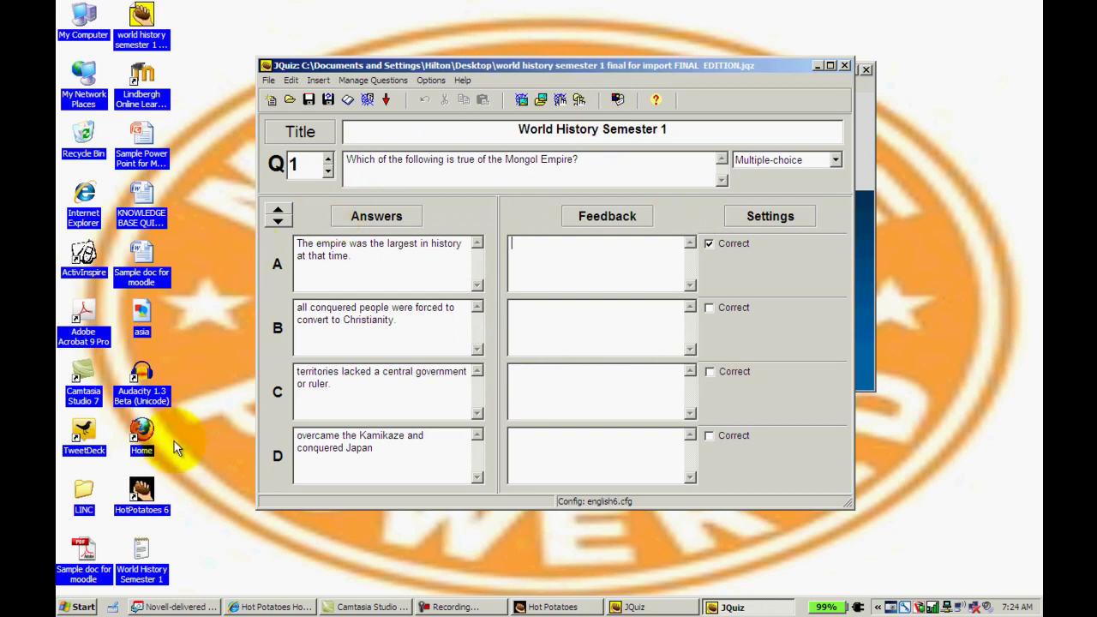
pyautogui.doubleClick(143, 555)
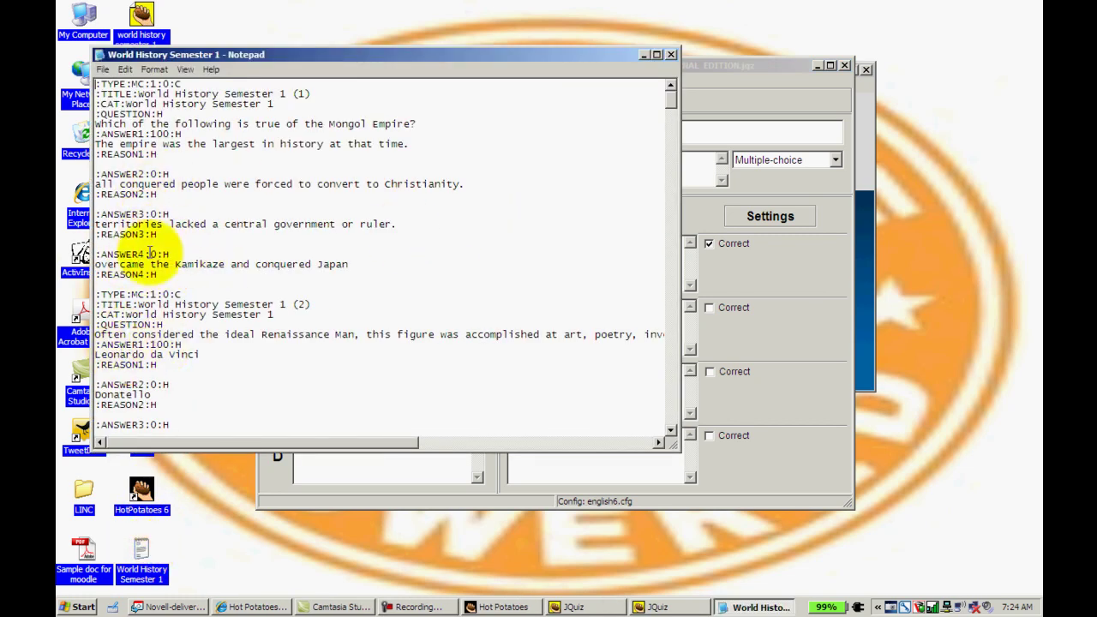
pyautogui.click(671, 55)
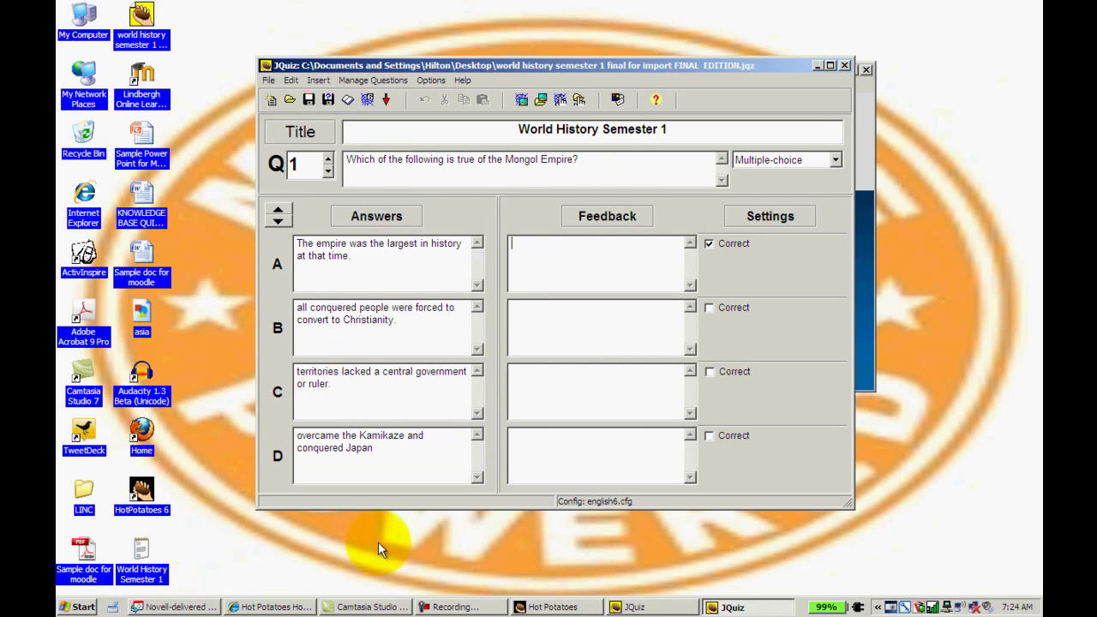
pyautogui.click(815, 66)
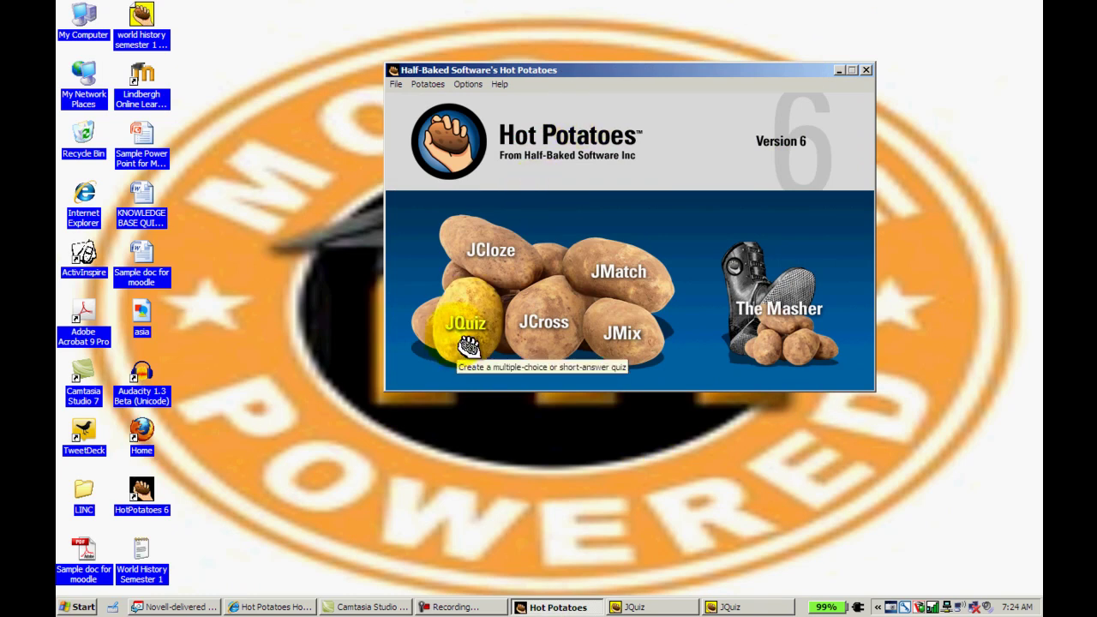
pyautogui.click(715, 604)
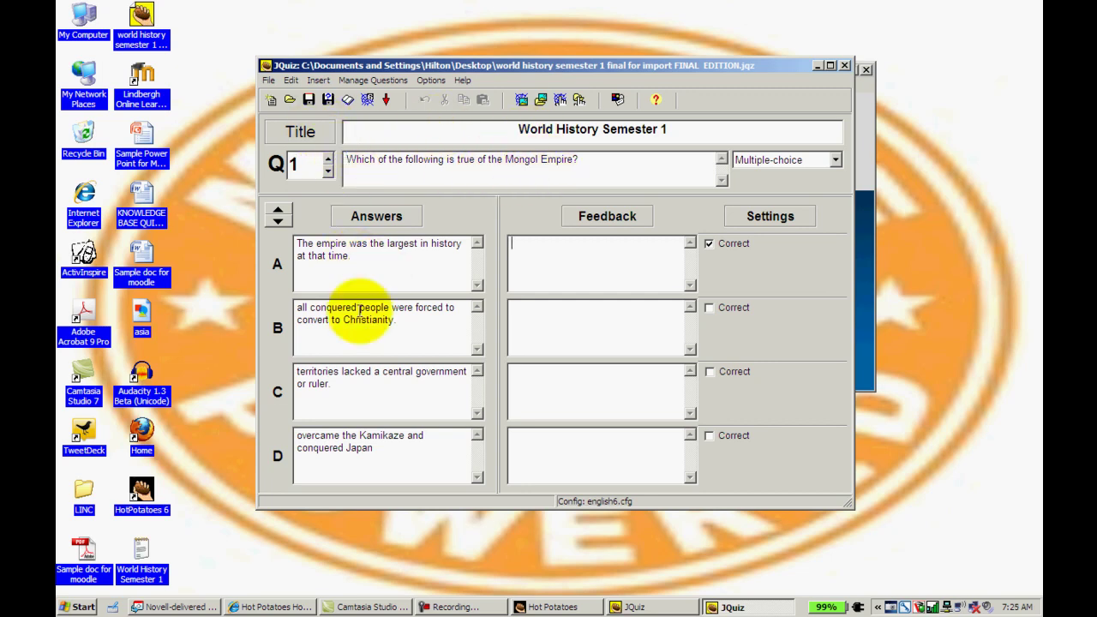
pyautogui.click(709, 243)
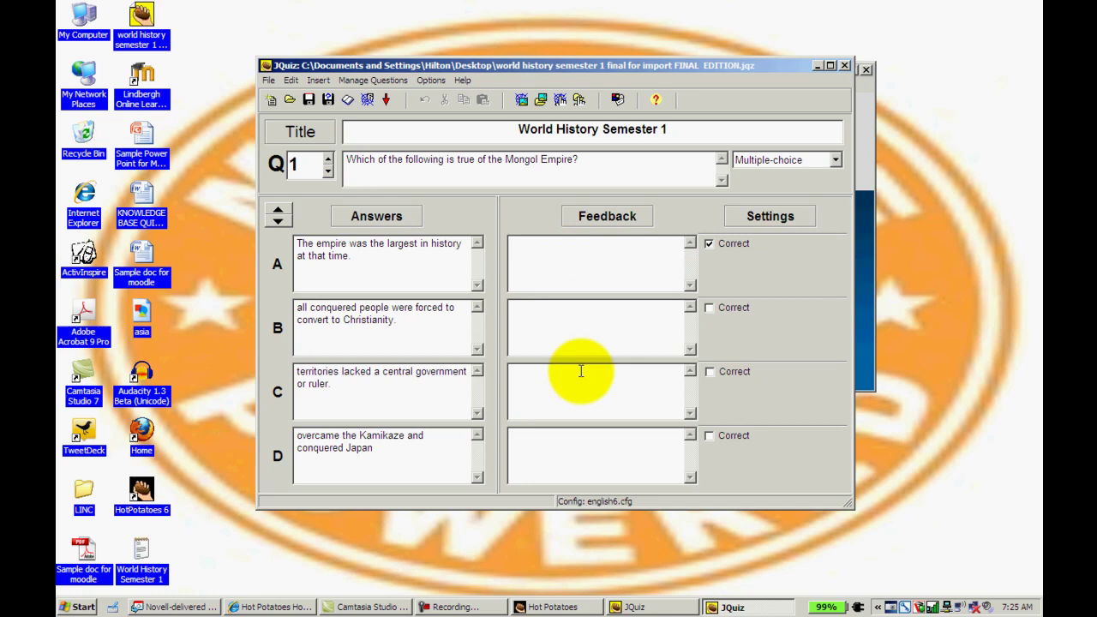
pyautogui.click(817, 66)
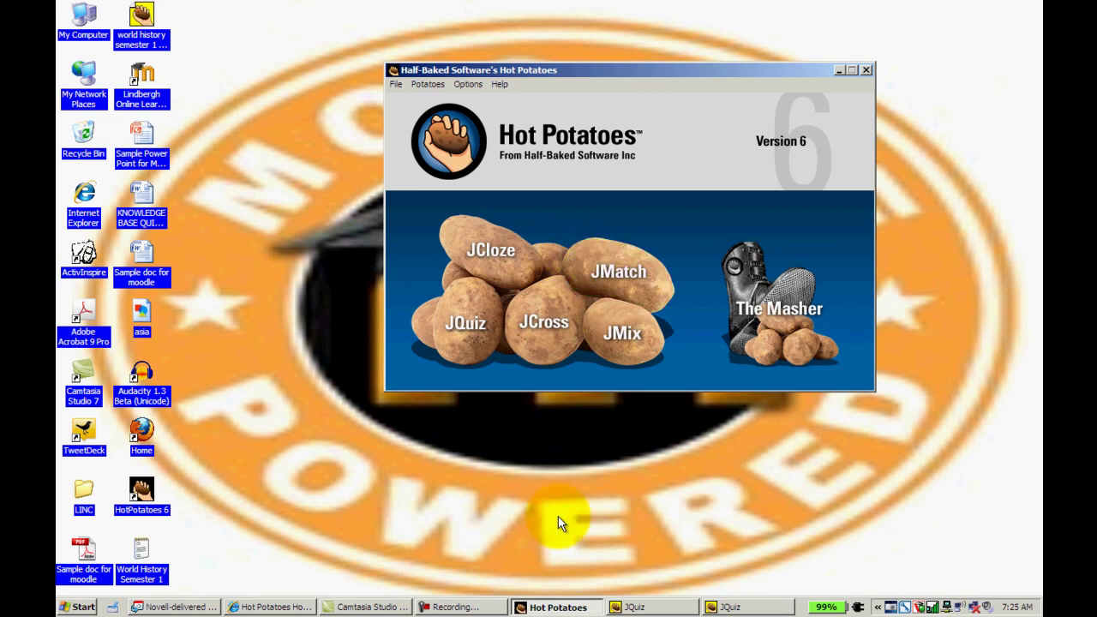
pyautogui.click(636, 605)
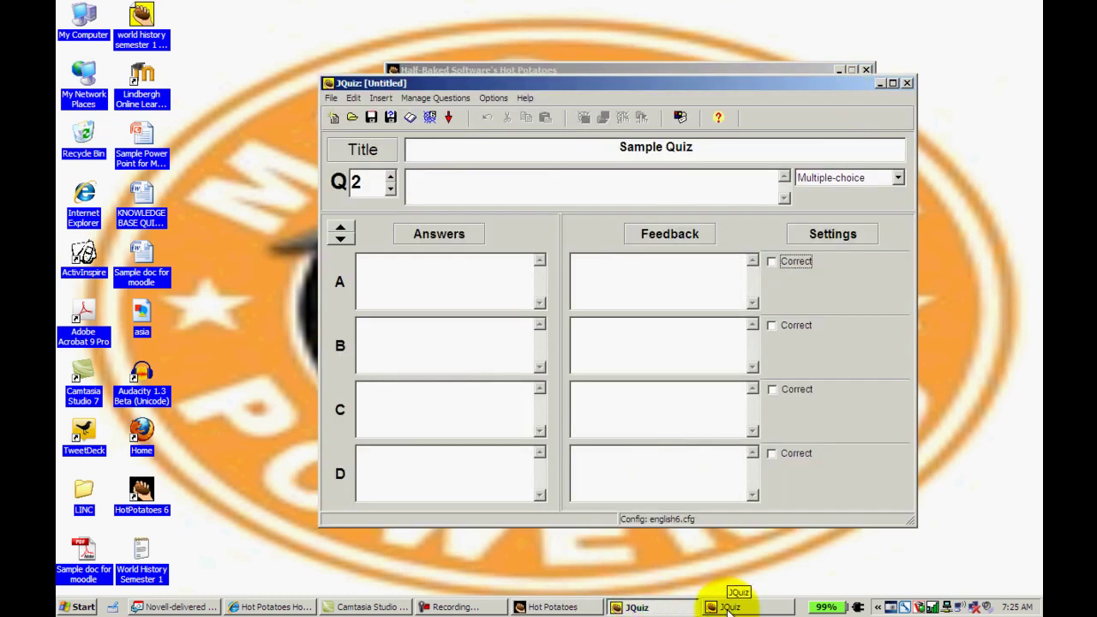
pyautogui.click(727, 608)
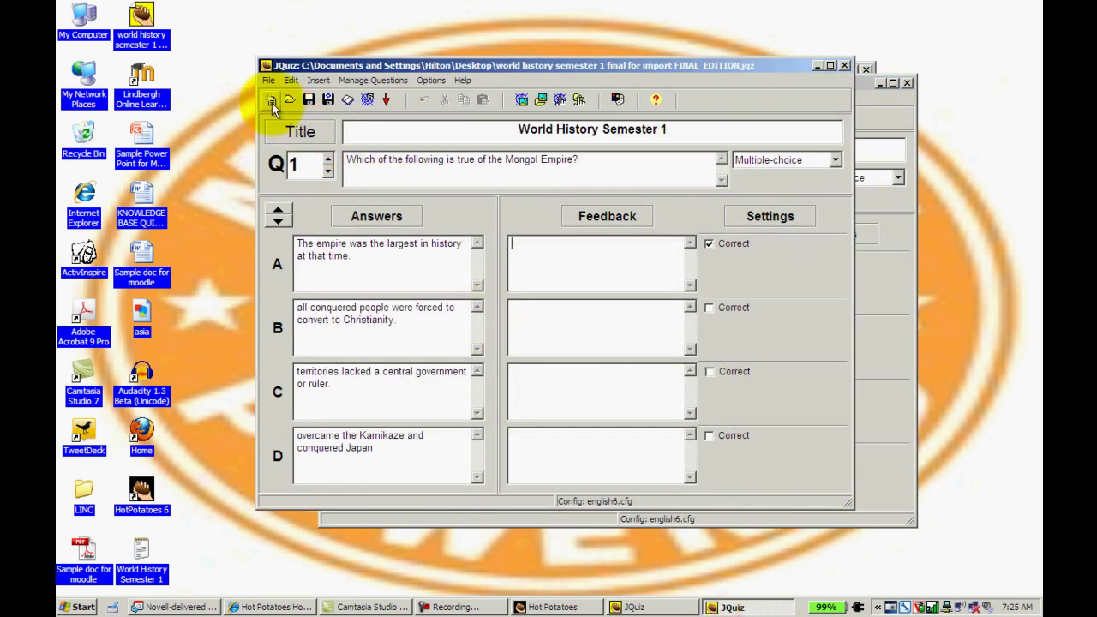
pyautogui.click(267, 81)
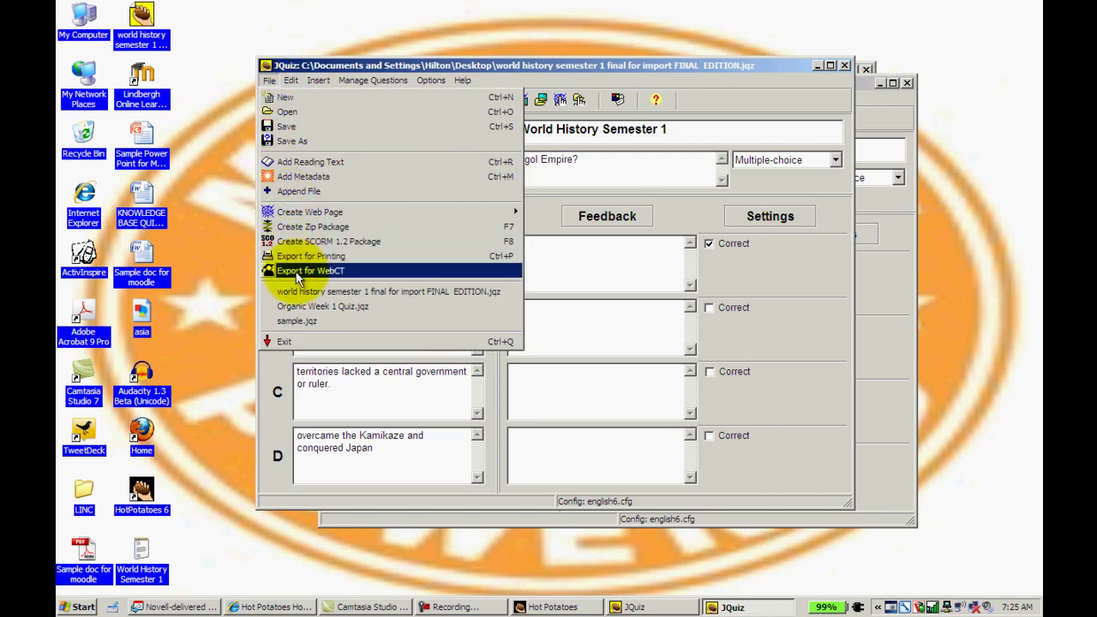
pyautogui.click(234, 378)
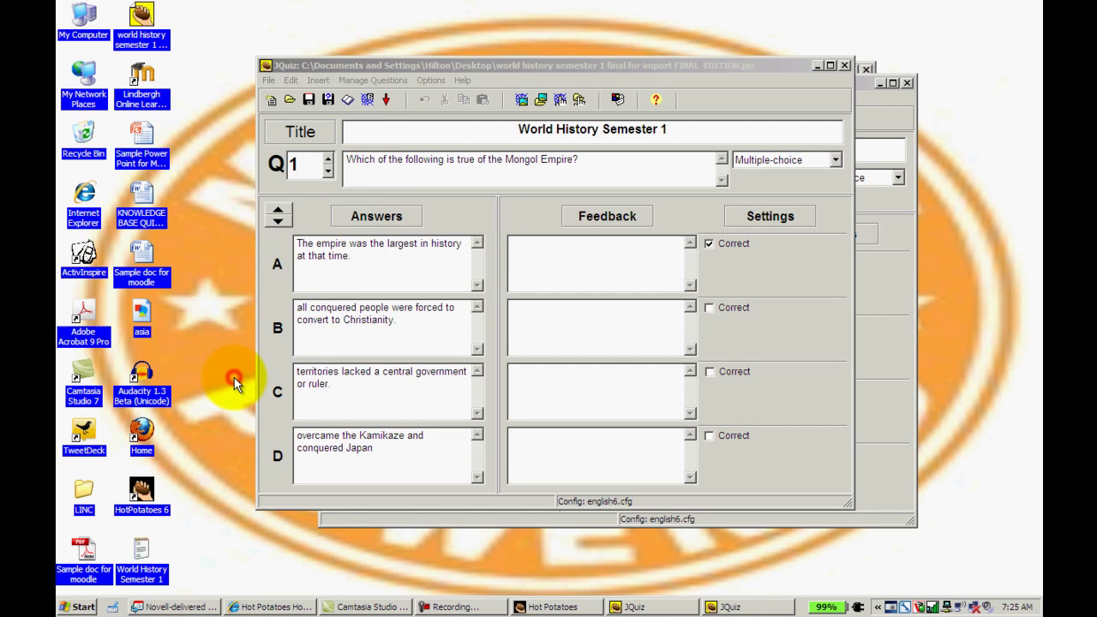
pyautogui.click(142, 550)
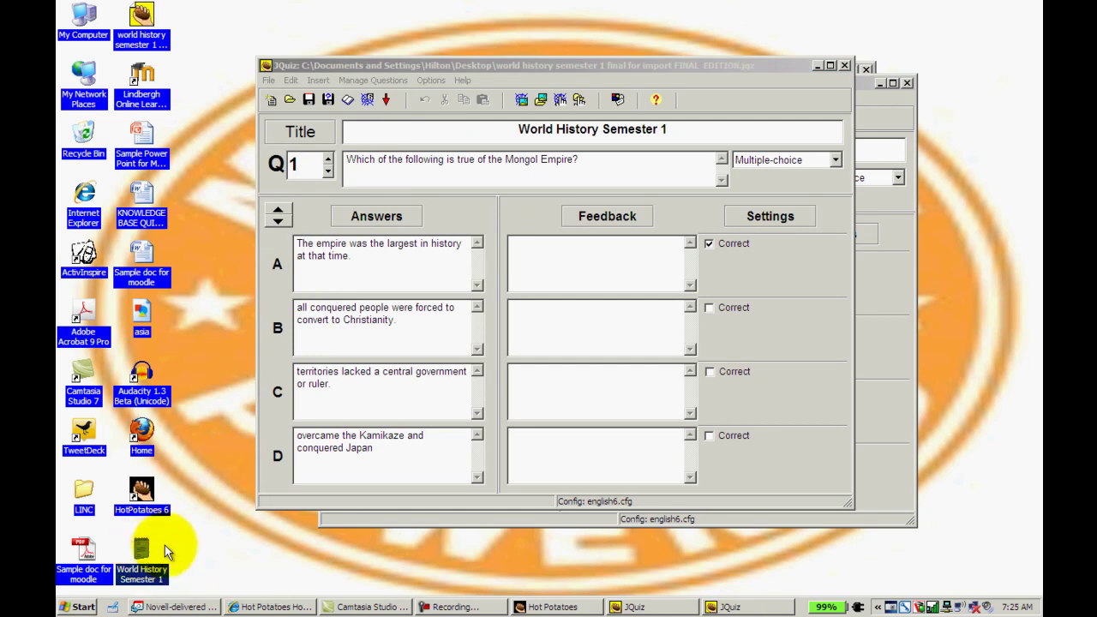